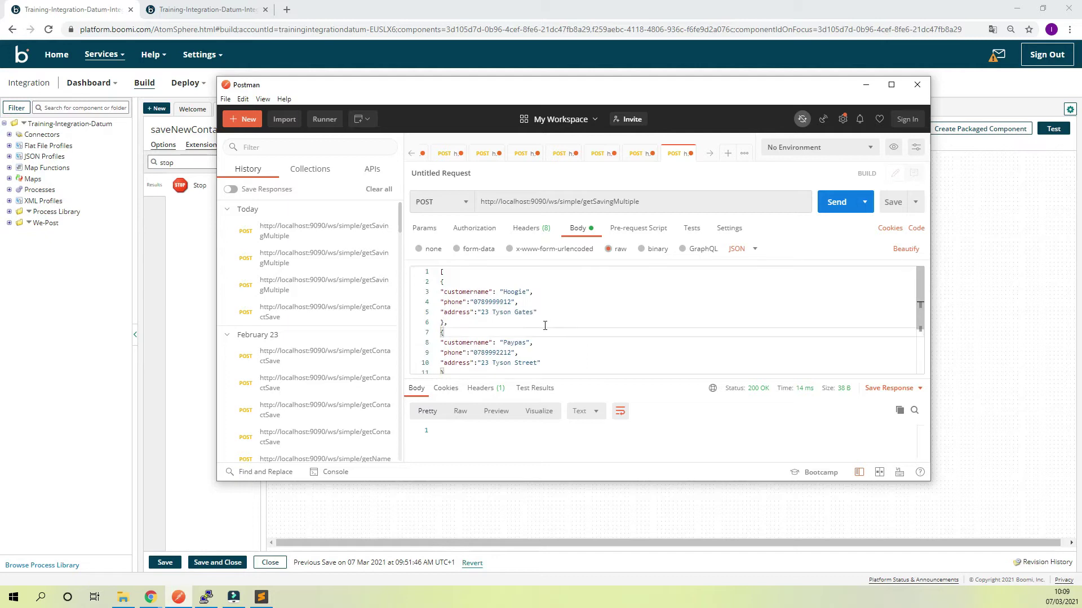
Switch to the server terminal and locate NewContactDetails1.csv in the we_post_01 directory listing, then return to the saveNewContacts process.
left_click(496, 507)
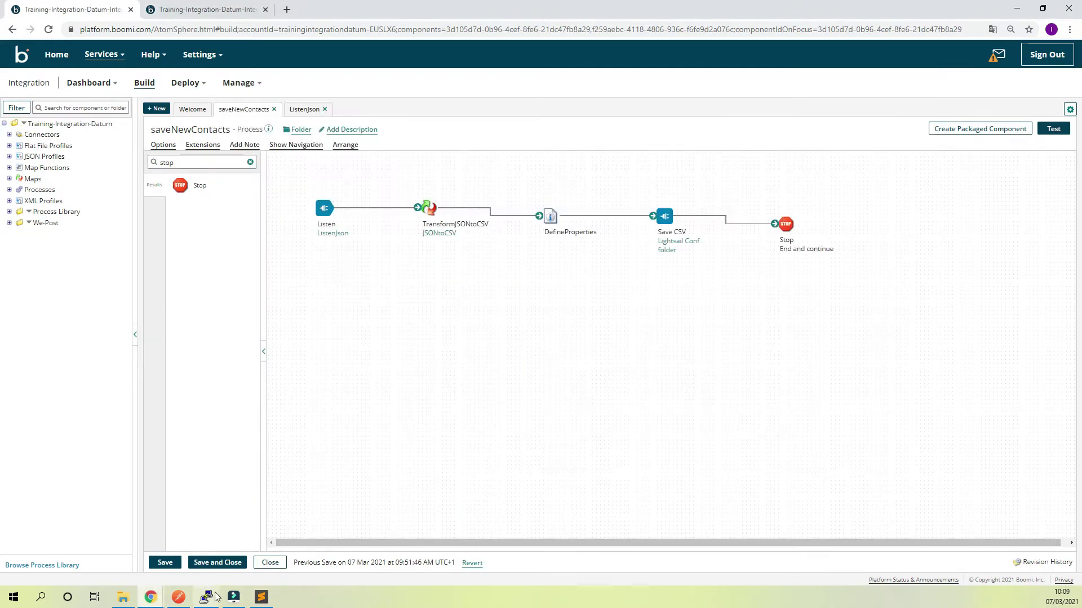
left_click(206, 597)
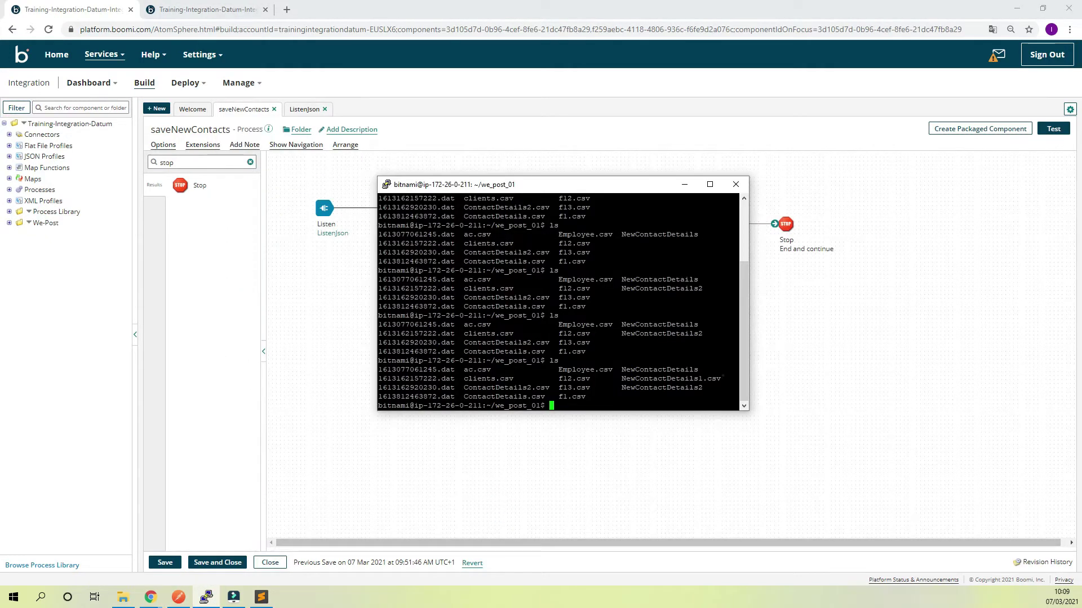
left_click_drag(723, 376, 622, 378)
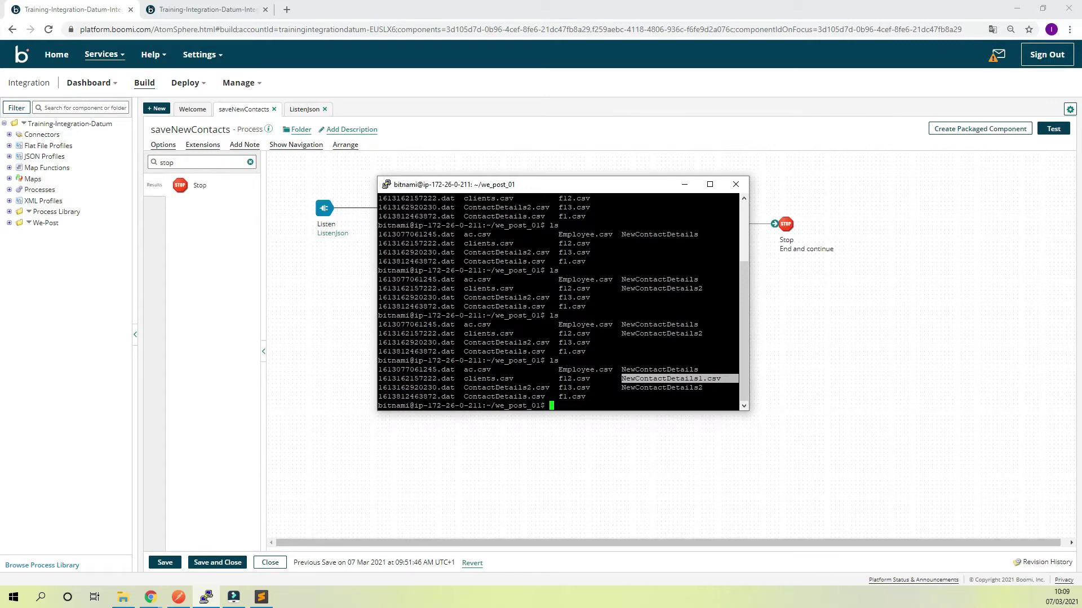
left_click(838, 391)
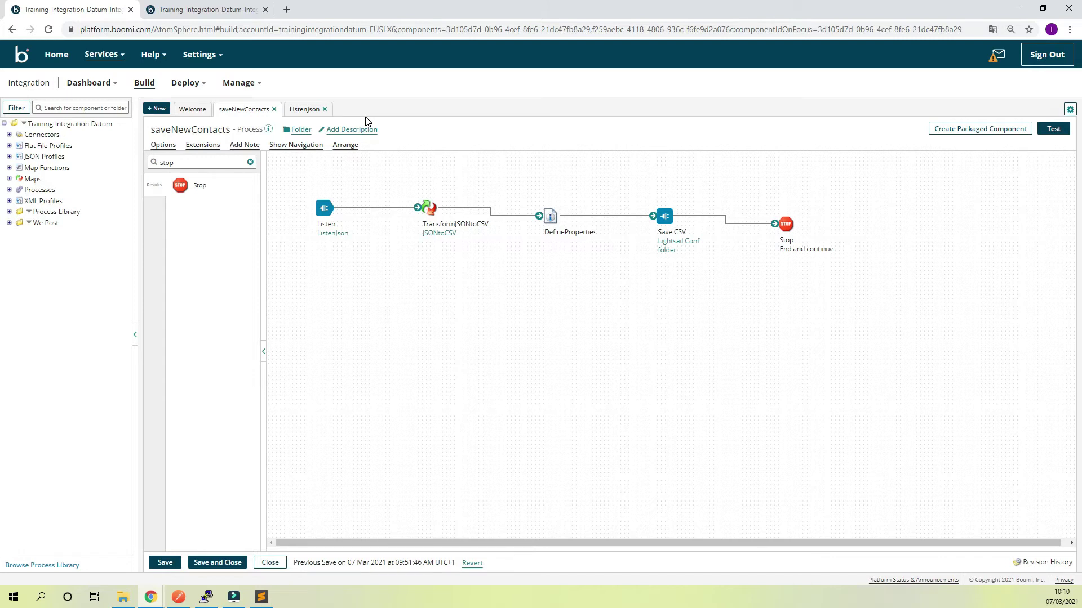
mouse_move(436, 205)
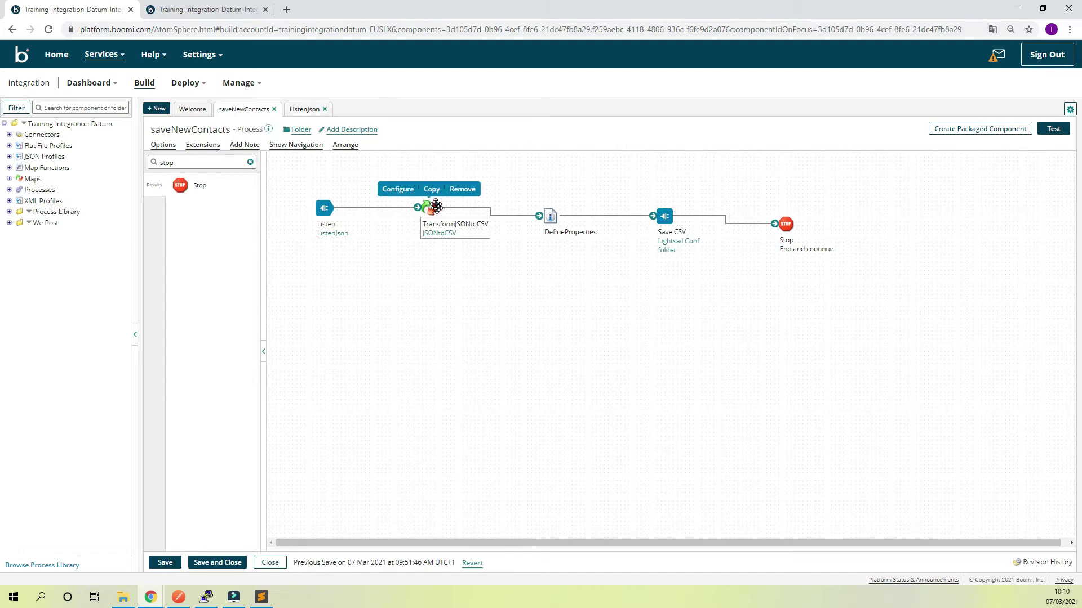
Create a new Process component named fetchCSV in the Training-Integration-Datum folder.
left_click(159, 109)
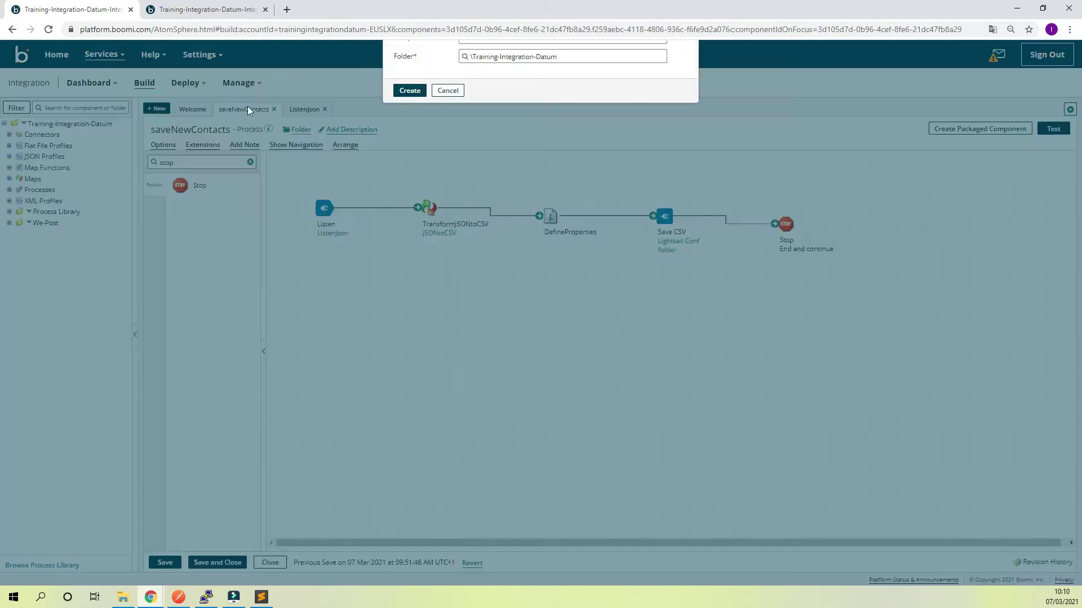
left_click(480, 110)
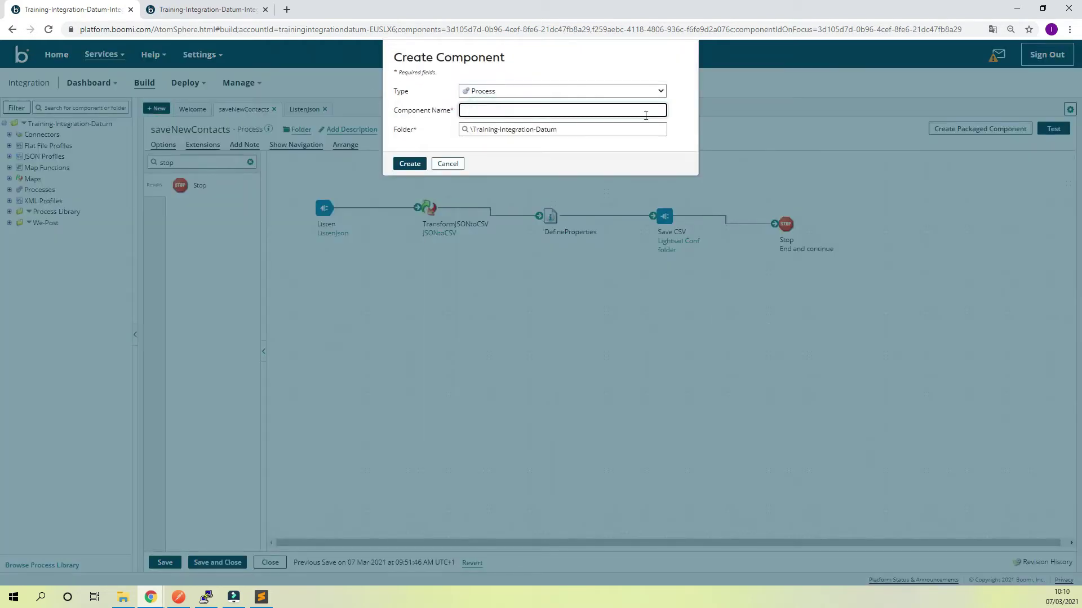
type("fetchCSV")
left_click(403, 164)
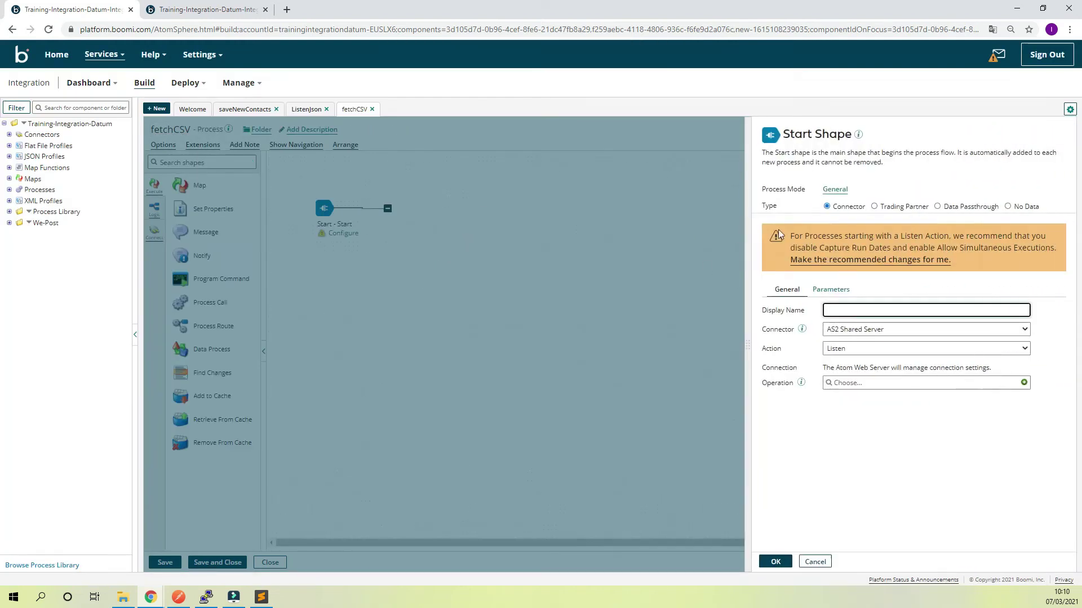
Configure the Start shape with type No Data and the display name Start.
left_click(1019, 207)
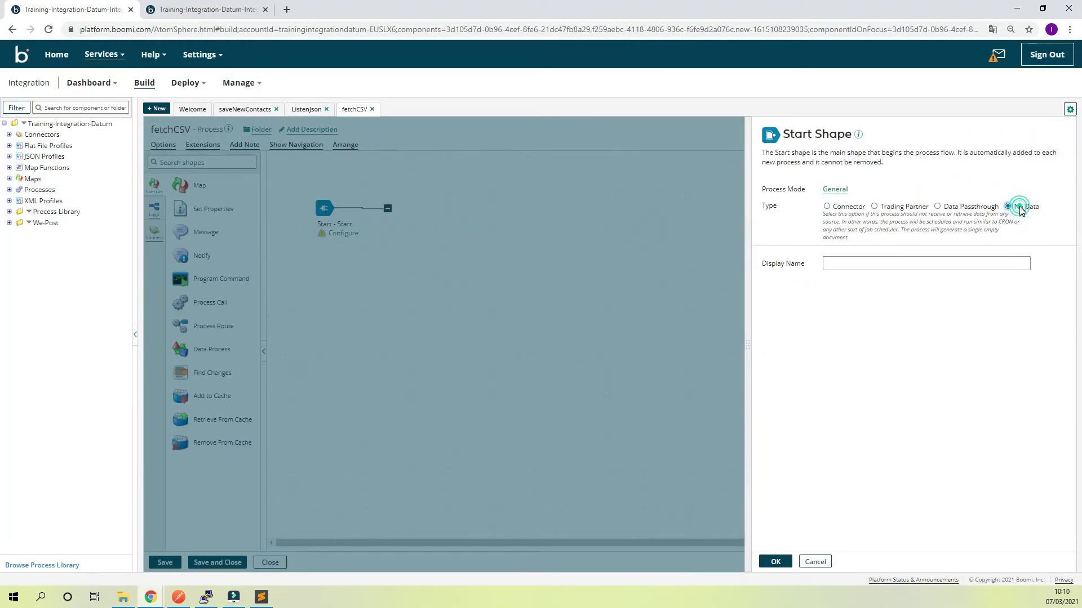
left_click(911, 267)
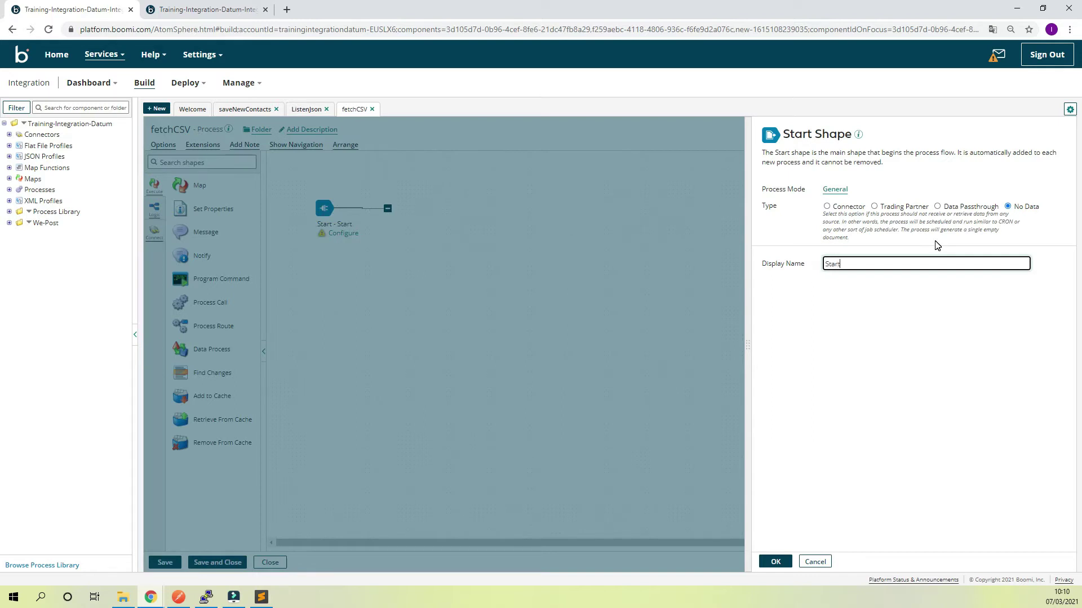
left_click(787, 566)
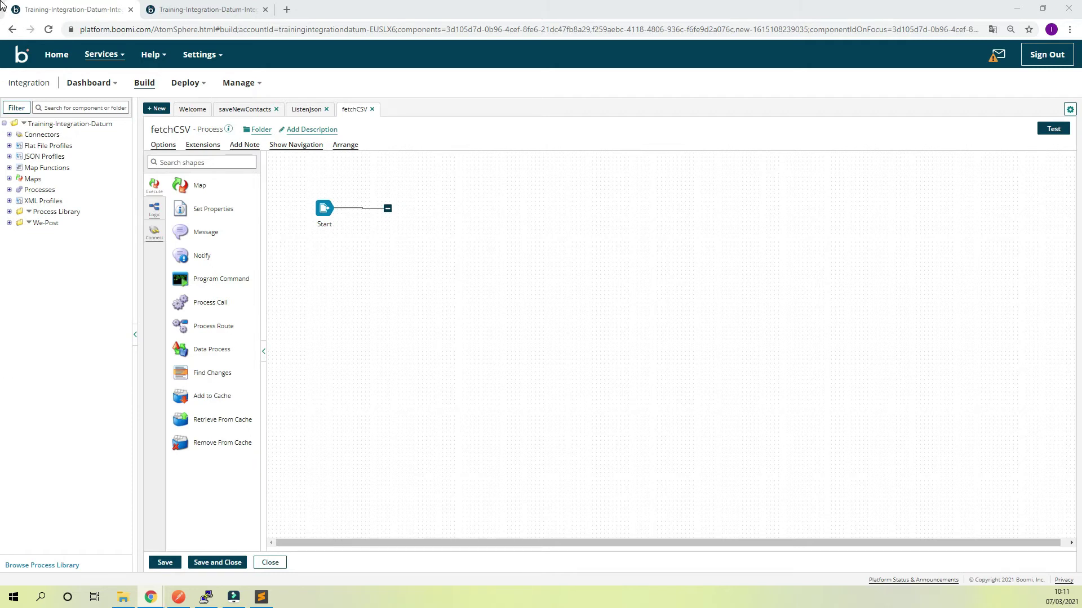
Add an SFTP connector shape beside Start, name it Fetch and assign the Lightsail Conf connection.
left_click(178, 160)
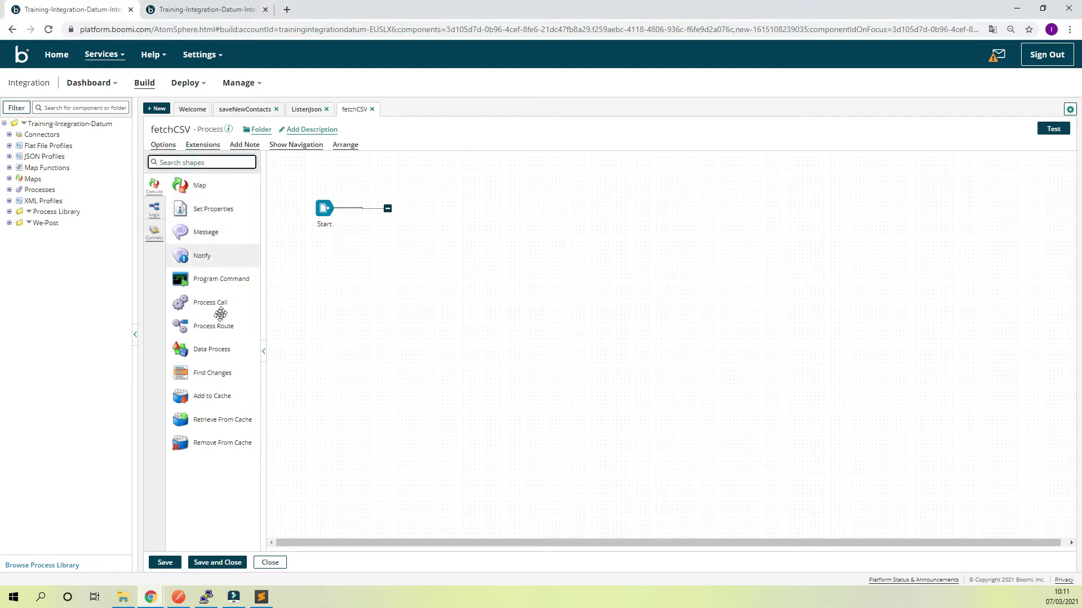
type("sftp")
left_click_drag(183, 186, 473, 228)
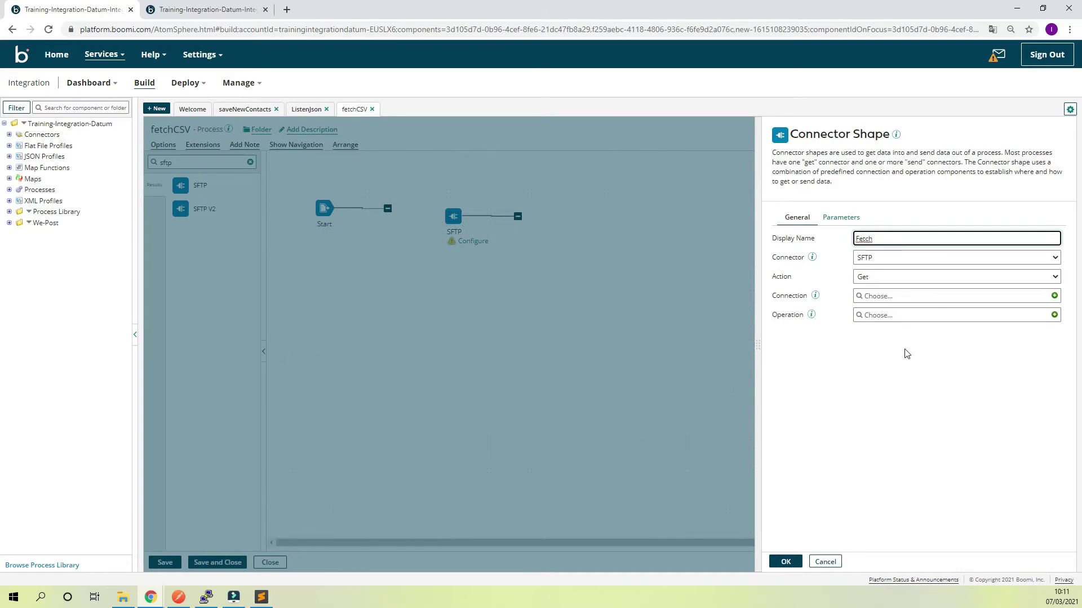
left_click(935, 296)
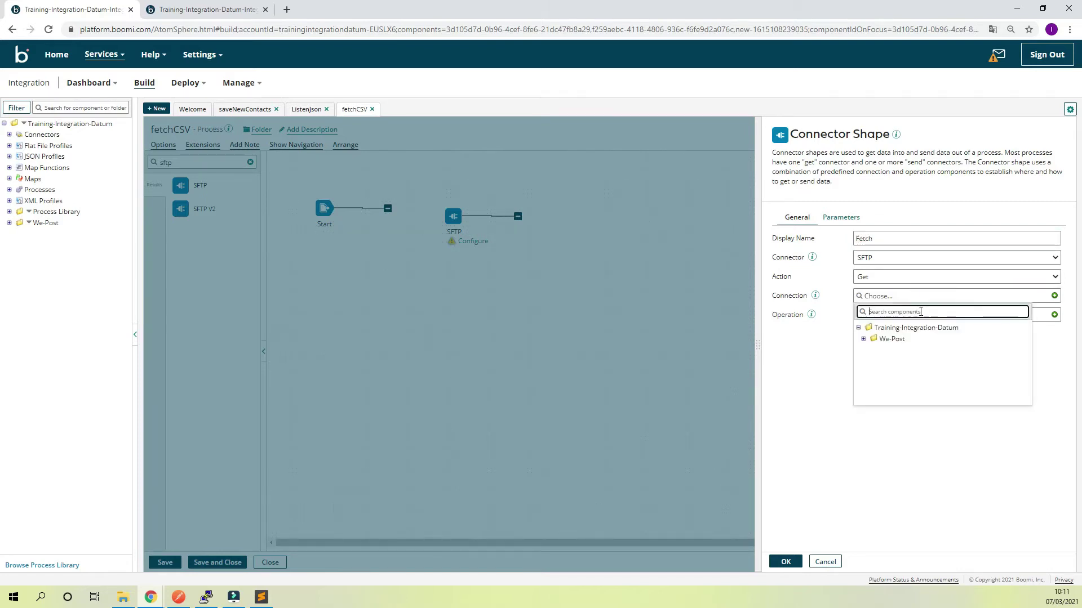
left_click(863, 339)
left_click(900, 350)
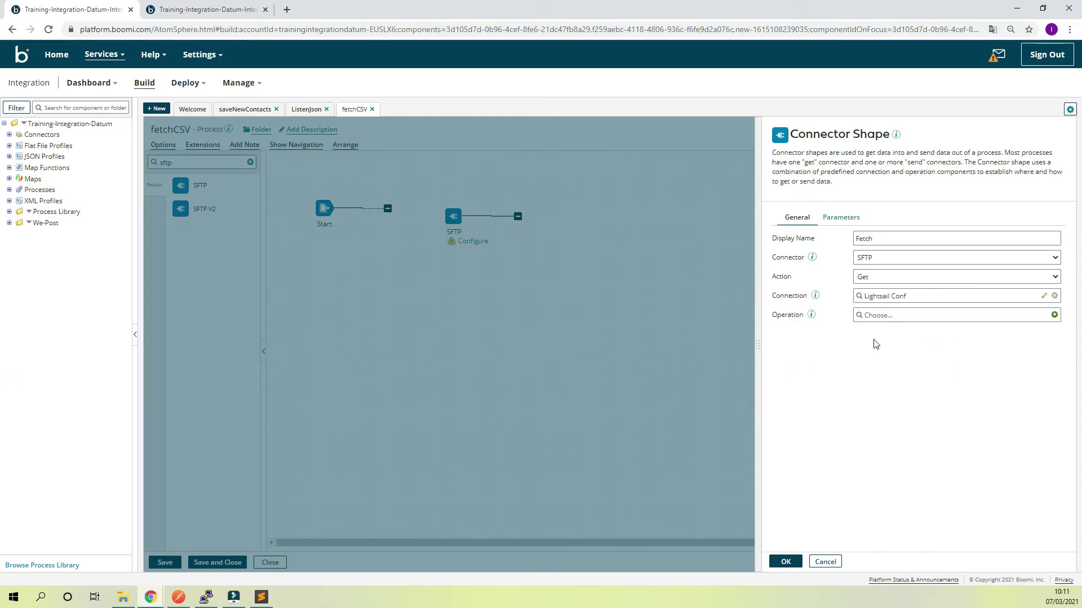
left_click(966, 319)
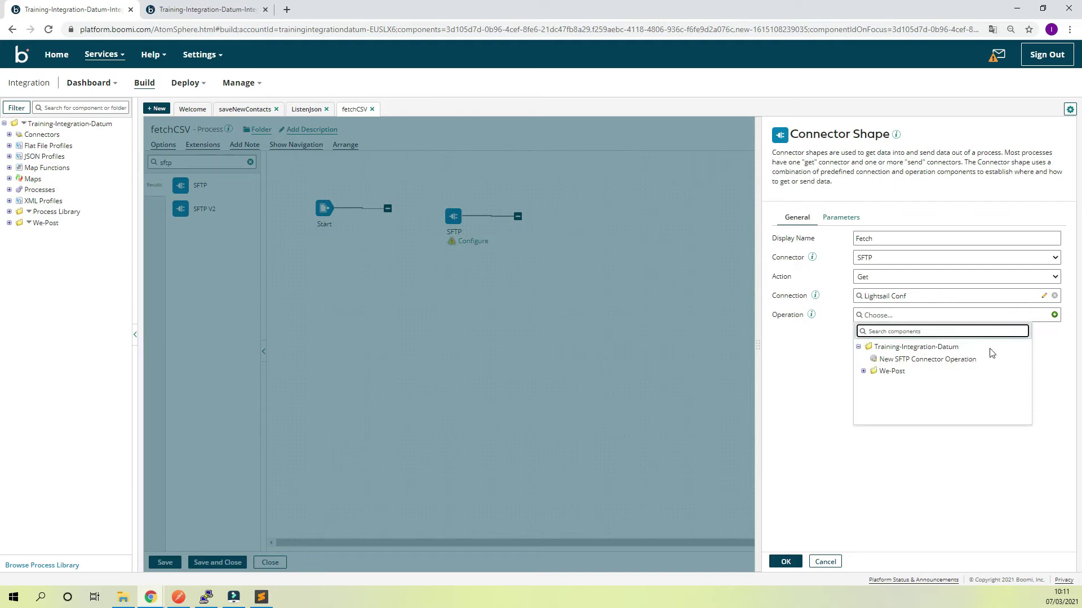
left_click(929, 360)
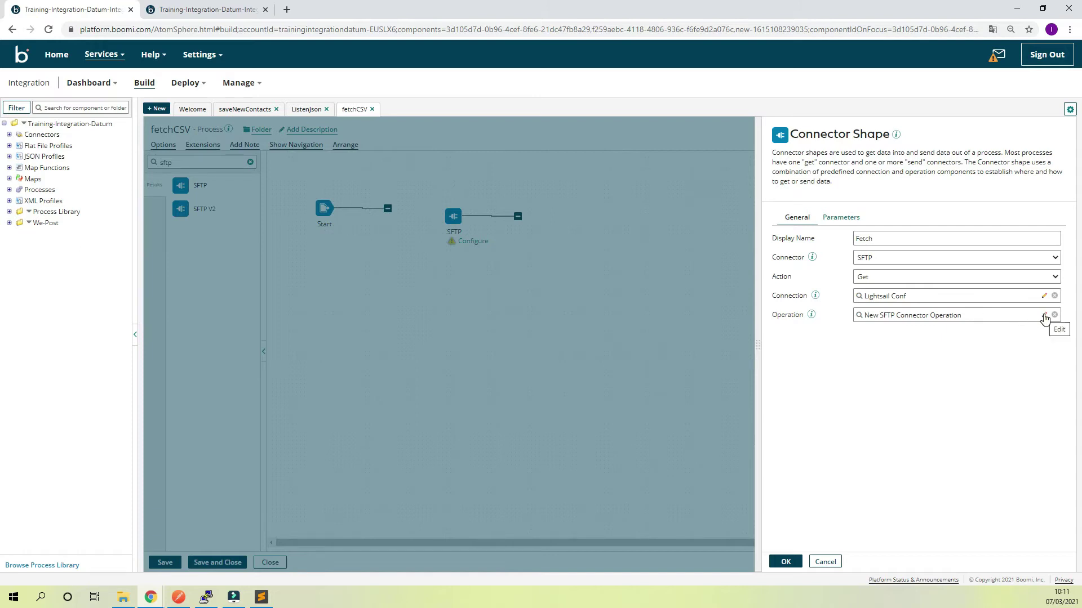
left_click(1043, 315)
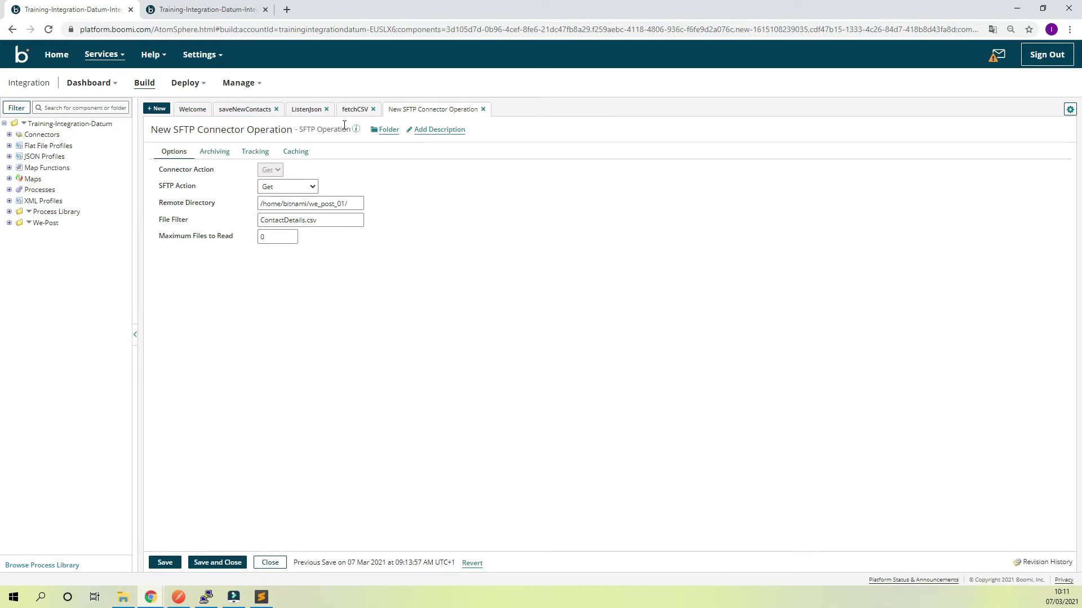
left_click(483, 109)
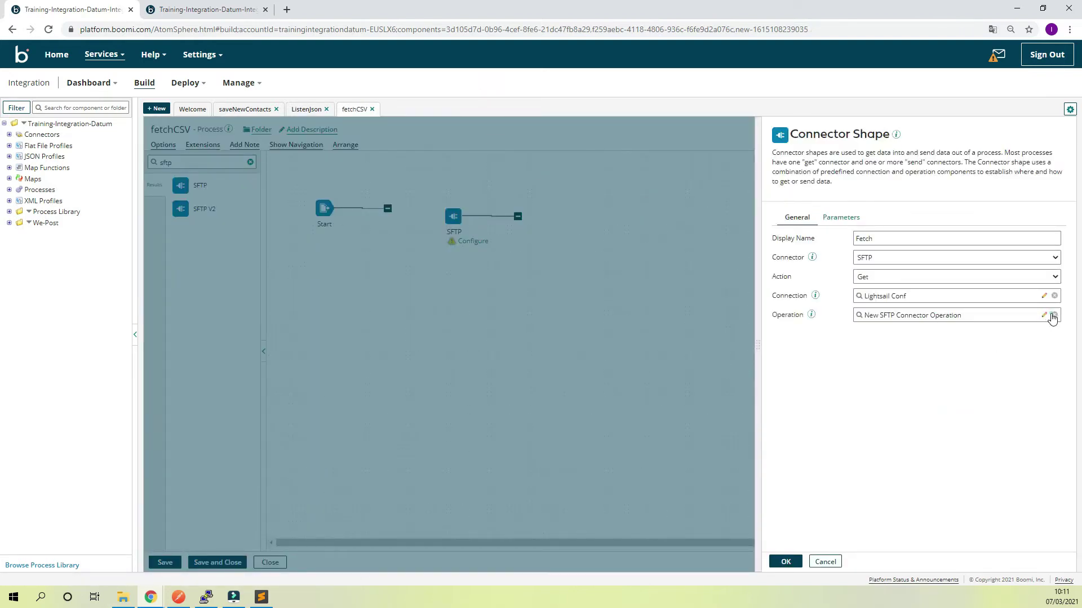
Create a new SFTP Get operation for the Fetch shape with remote directory /home/bitnami/we_post_01/.
left_click(1047, 315)
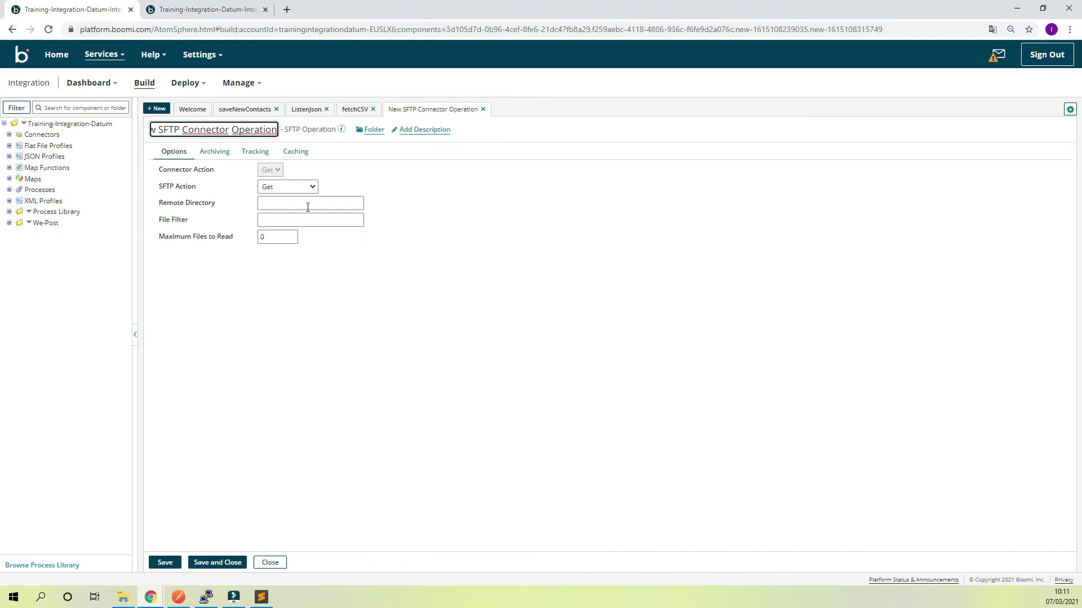
left_click(284, 202)
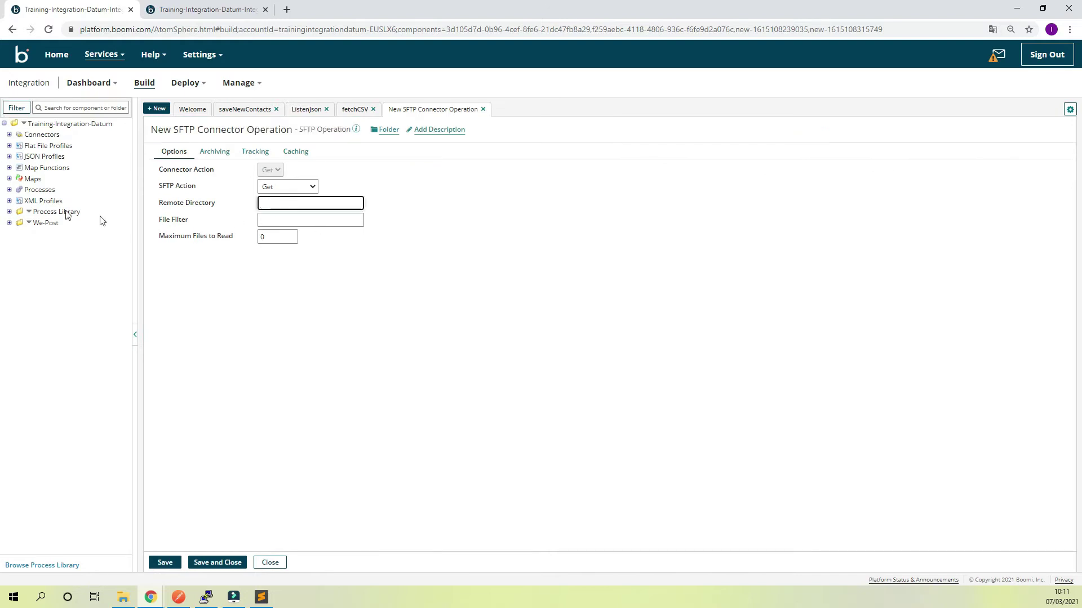
left_click(1, 209)
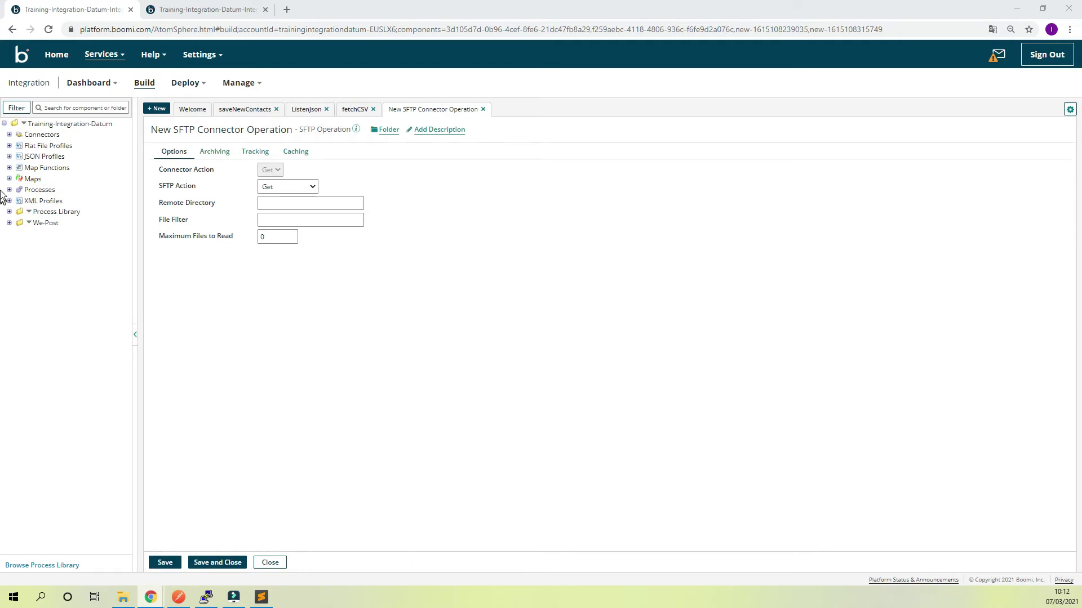
left_click(357, 201)
type("/home/bitnami/we_post_01/")
Copy the file name NewContactDetails1.csv from the DefineProperties shape in saveNewContacts into the new SFTP operation's file filter.
left_click(280, 219)
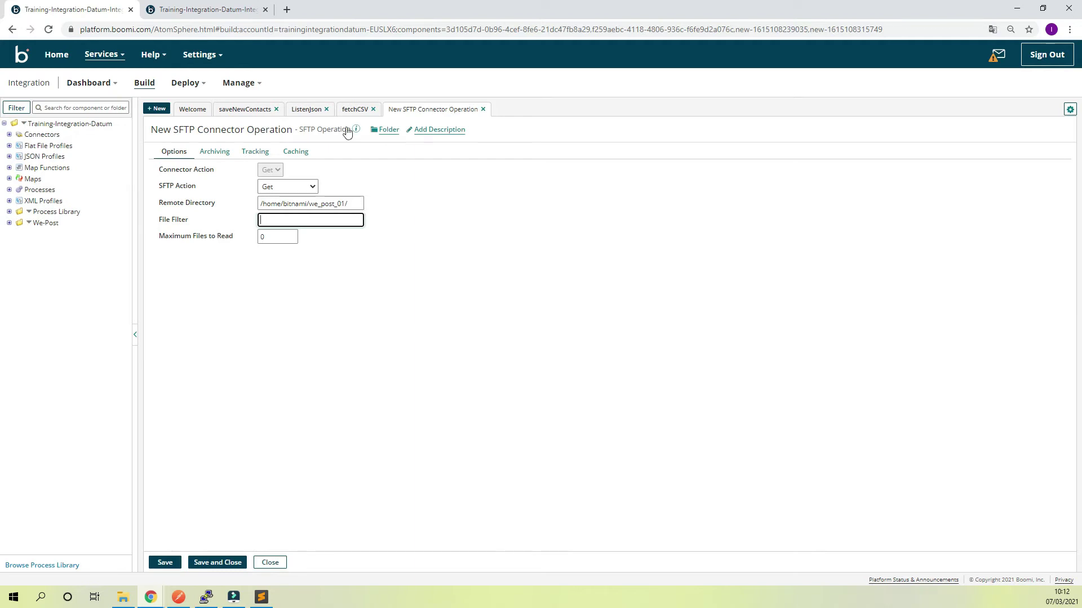
left_click(244, 109)
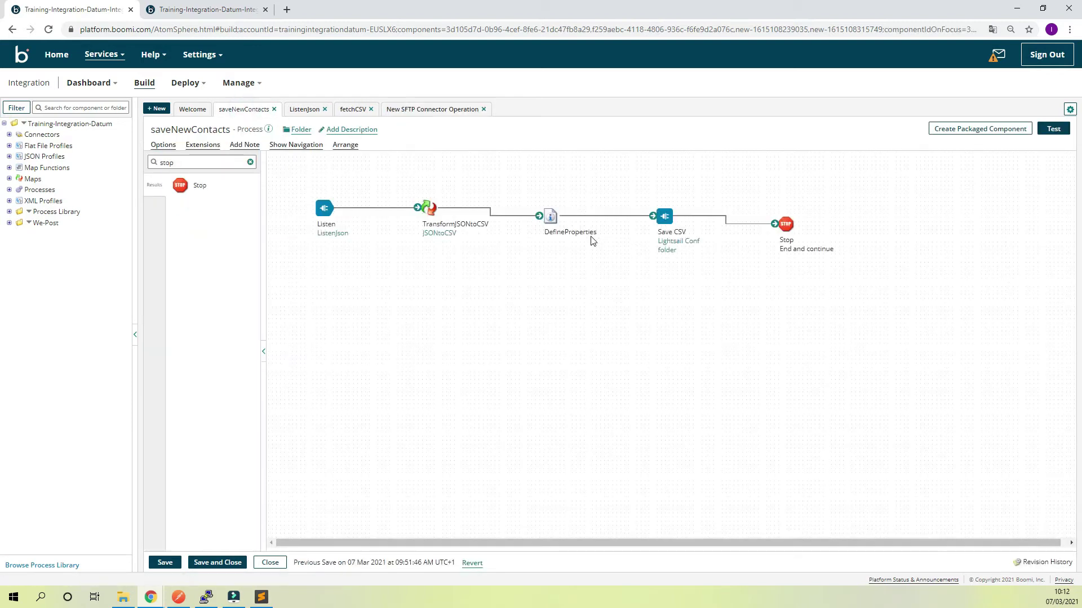
left_click(549, 217)
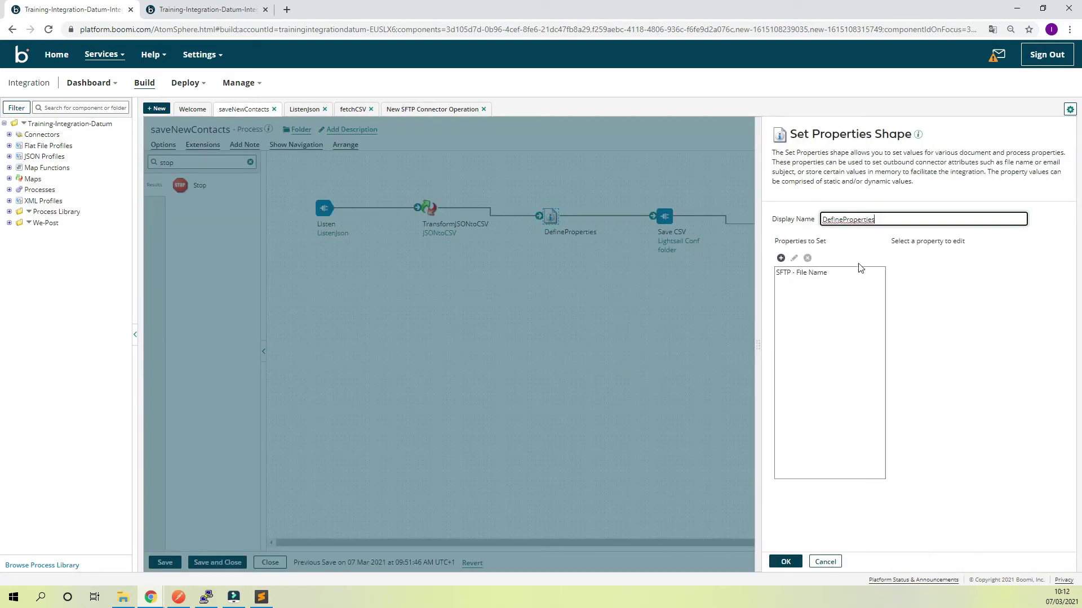
left_click(817, 272)
double_click(948, 275)
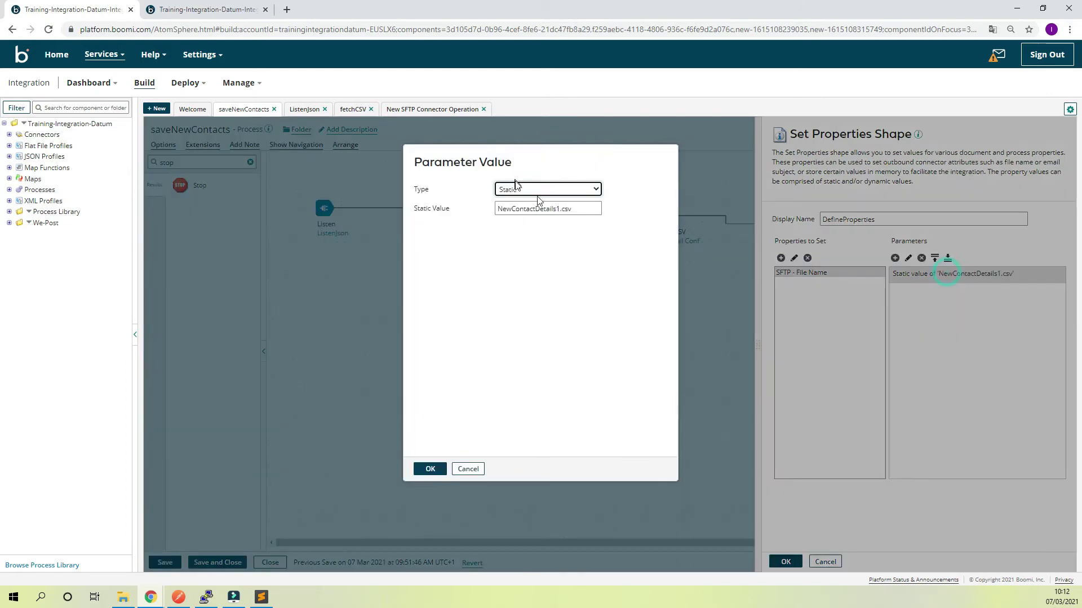
left_click_drag(585, 210, 478, 209)
key("ctrl+c")
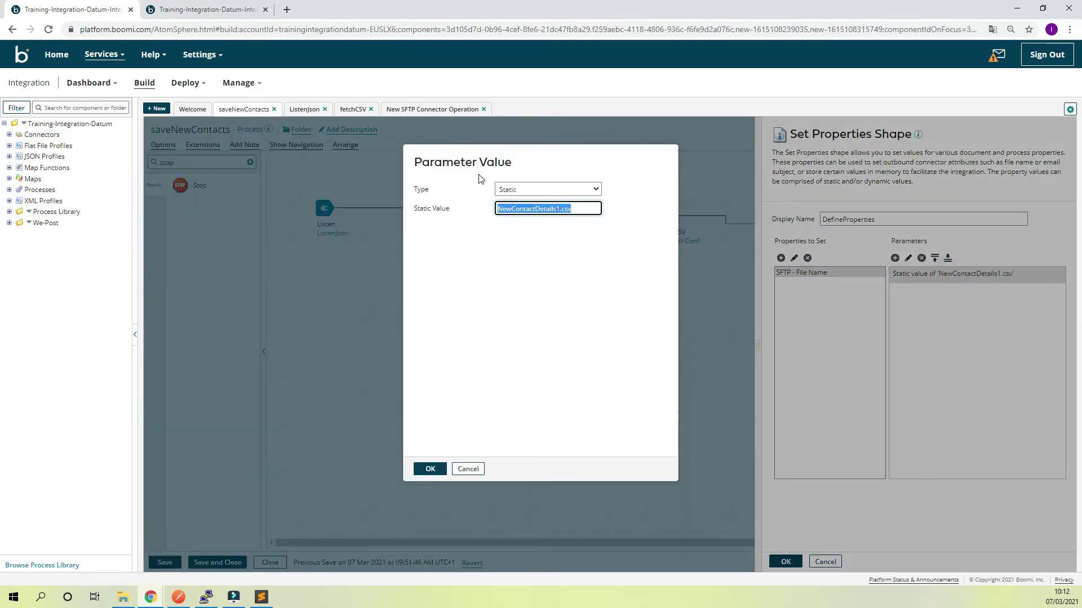
left_click(433, 110)
left_click(298, 220)
key("ctrl+v")
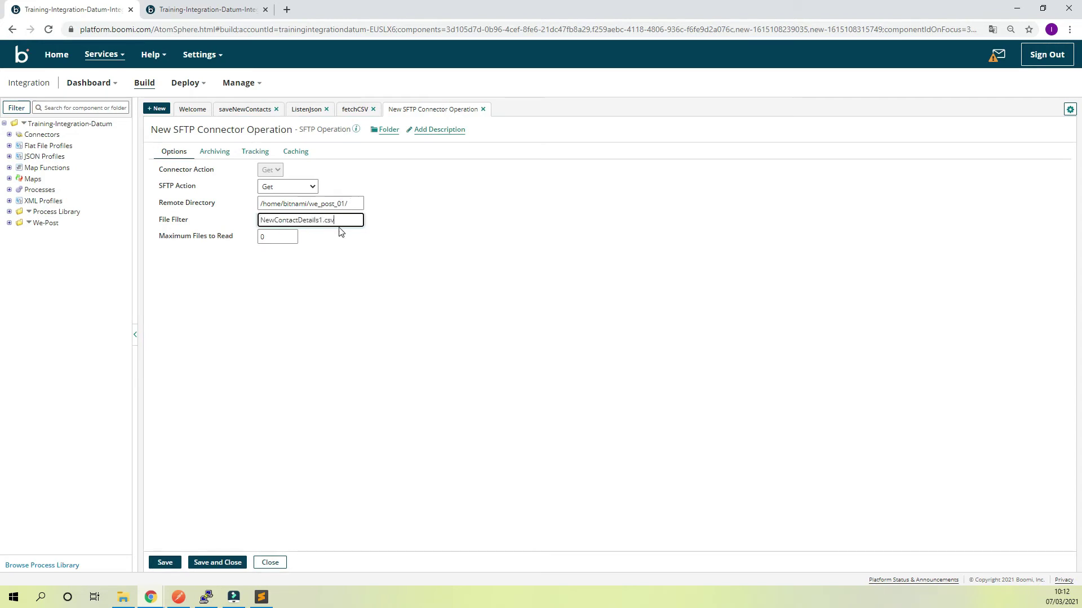
Rename the SFTP operation as fetchContactFile, then save and close it.
left_click(273, 130)
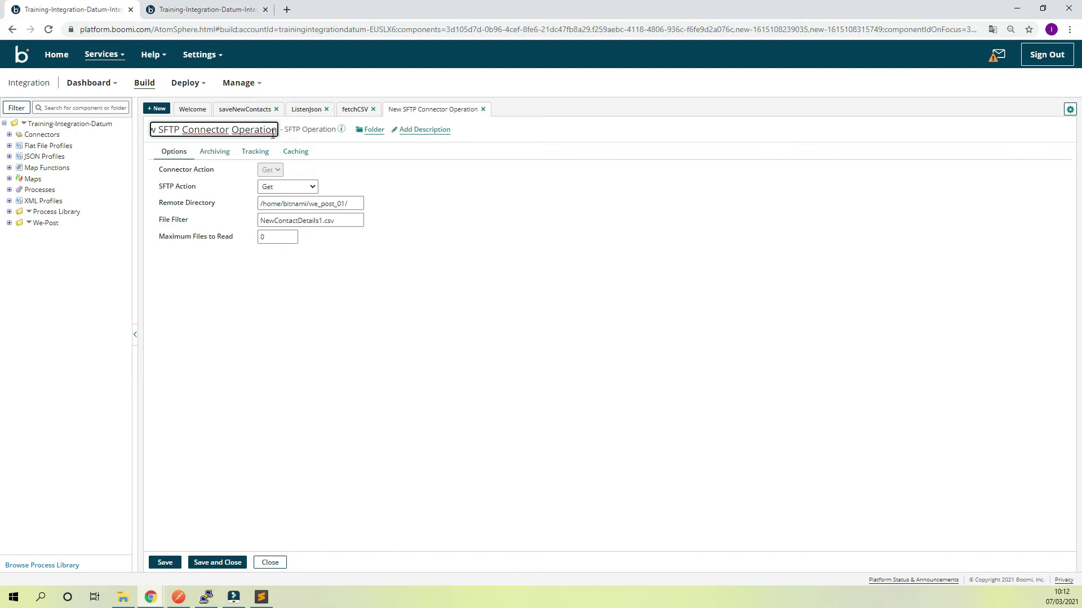
left_click_drag(277, 131, 150, 140)
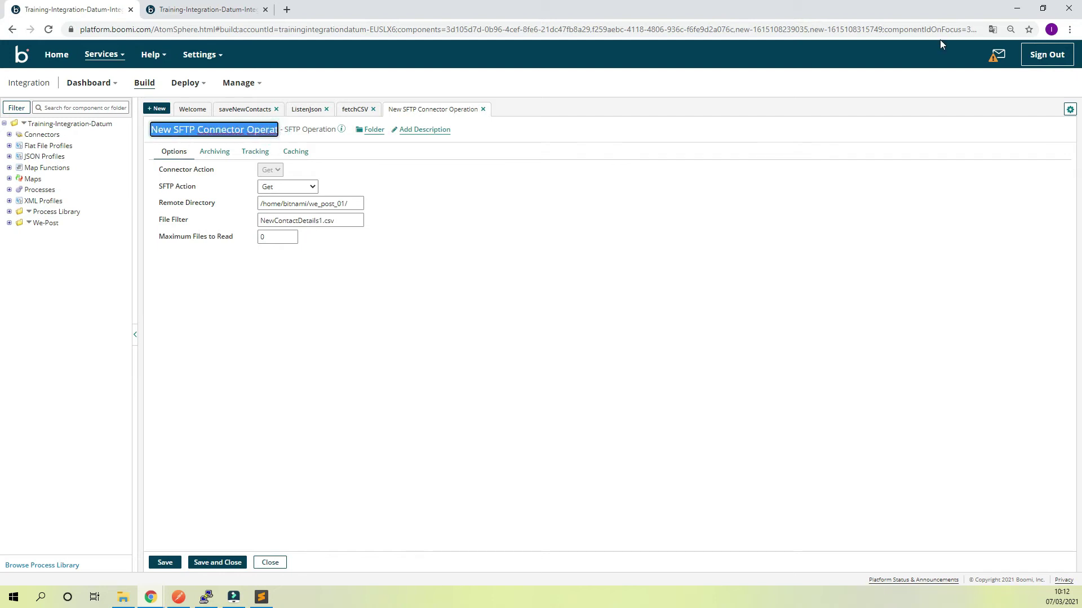
type("fetch")
key("BackSpace")
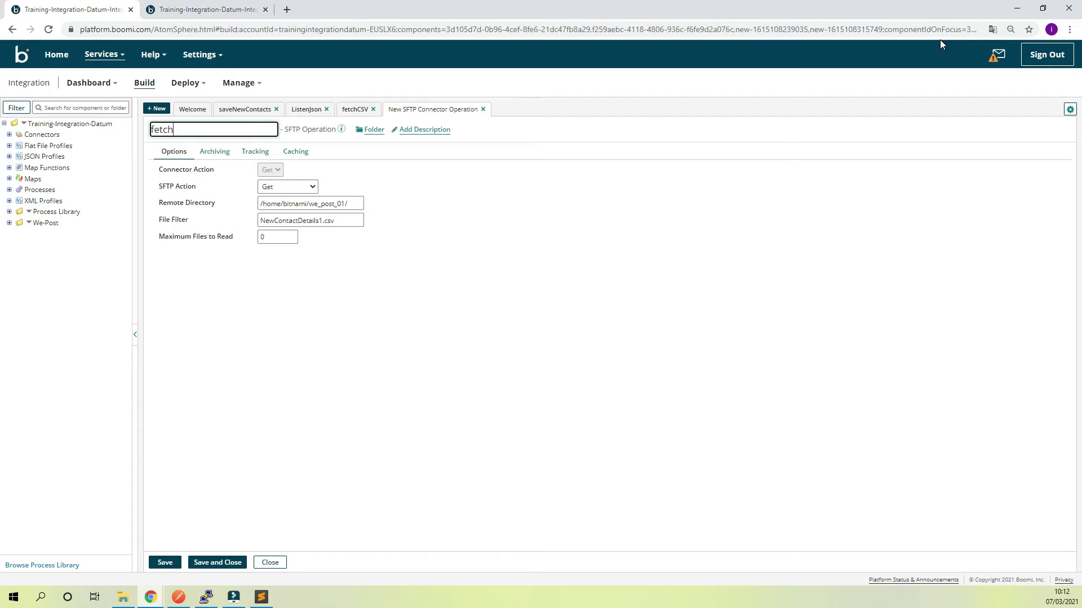
type("ContactFile")
left_click(217, 562)
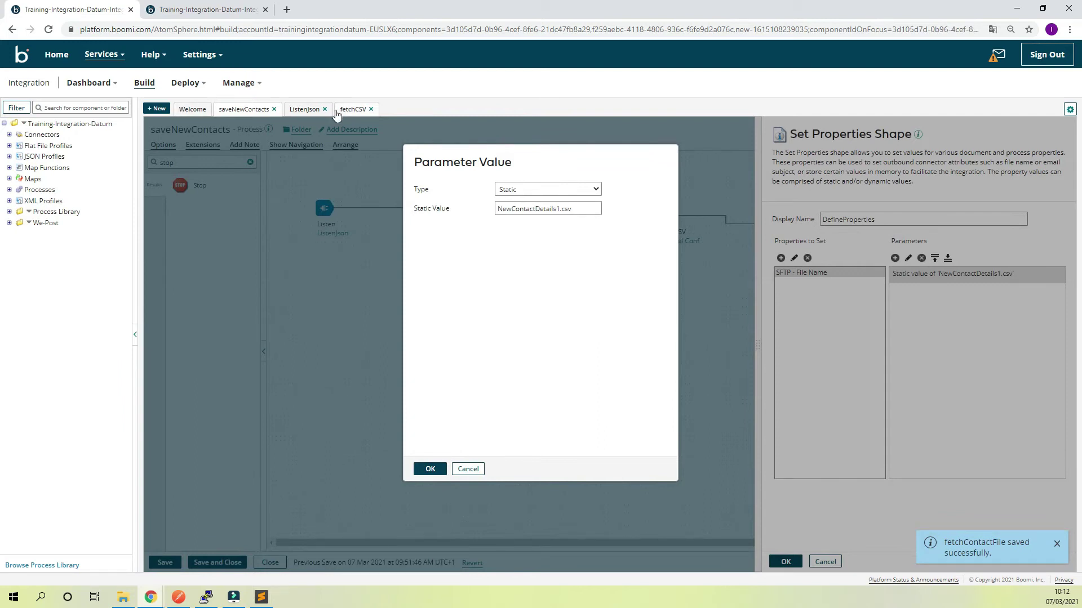
Return to the fetchCSV process and confirm the Fetch connector shape's configuration.
left_click(307, 108)
left_click(344, 109)
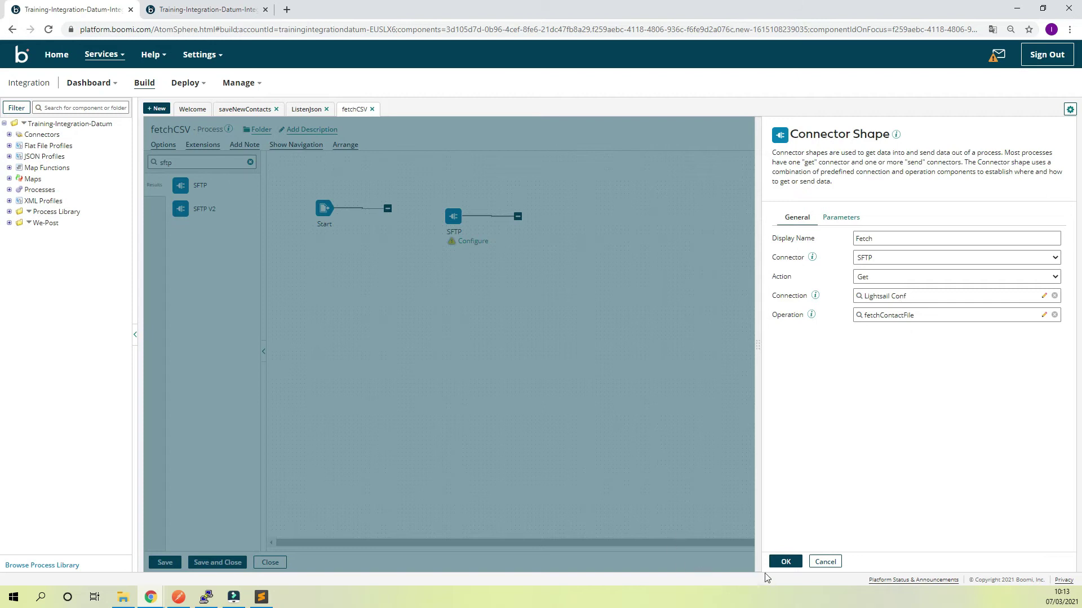
left_click(785, 562)
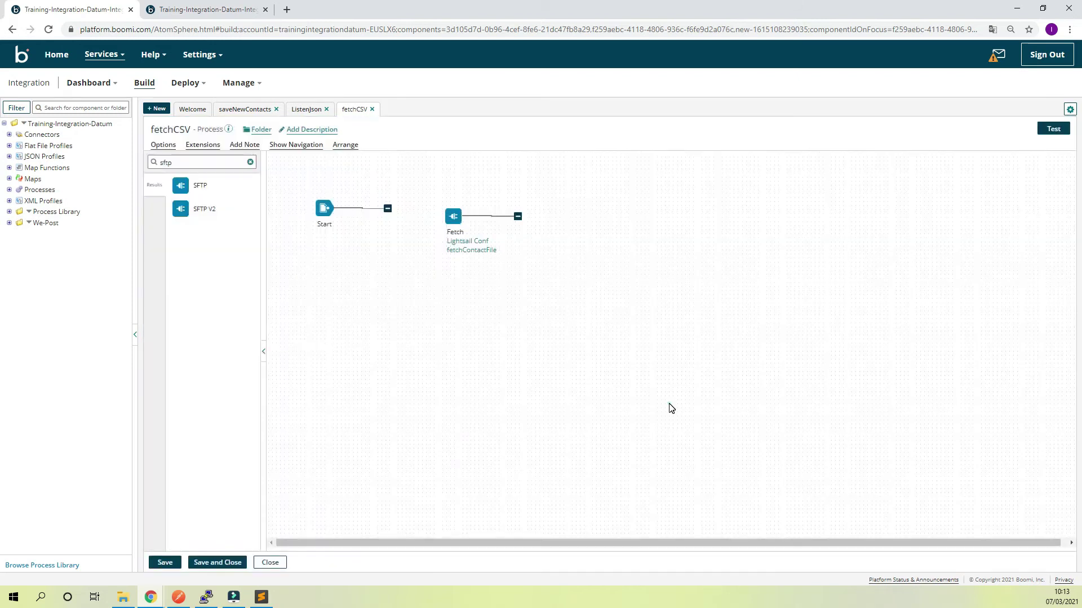
Add a Map shape to the process after the Fetch shape, with the display name TransformCSVtoJSON.
double_click(181, 163)
type("Map")
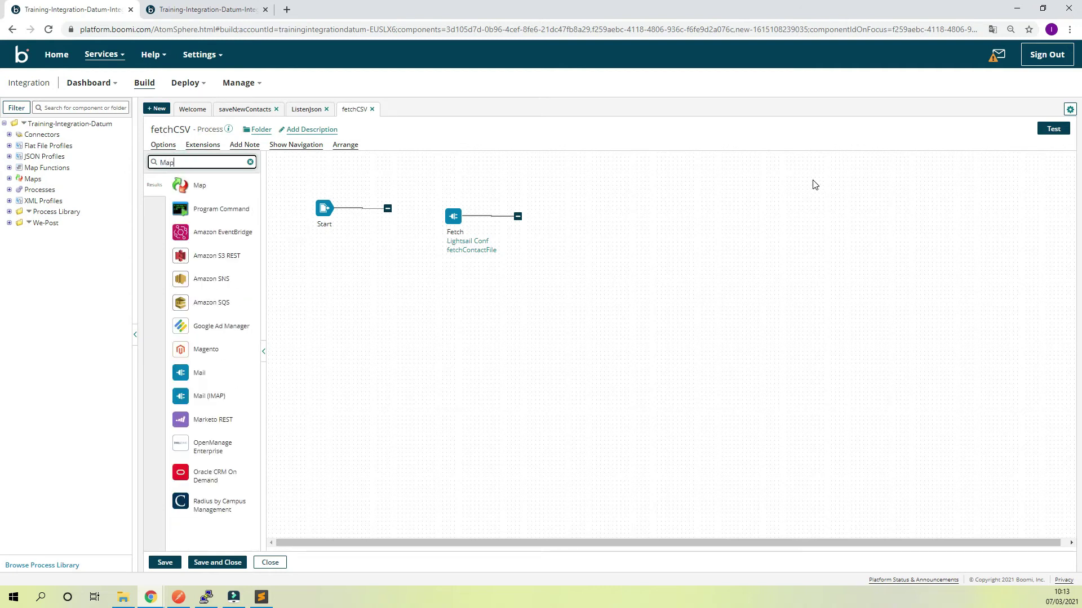
left_click_drag(179, 184, 582, 225)
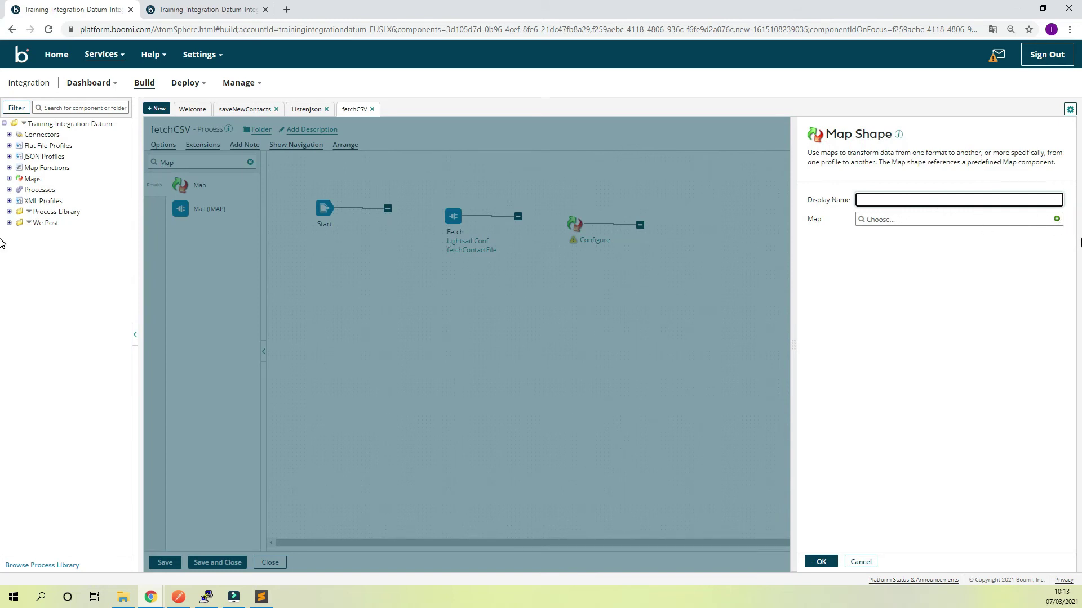
type("TransformCSVtoJSON")
Create a new map component for the Map shape and name it ContactCSVtoJSON.
left_click(1026, 221)
left_click(1057, 220)
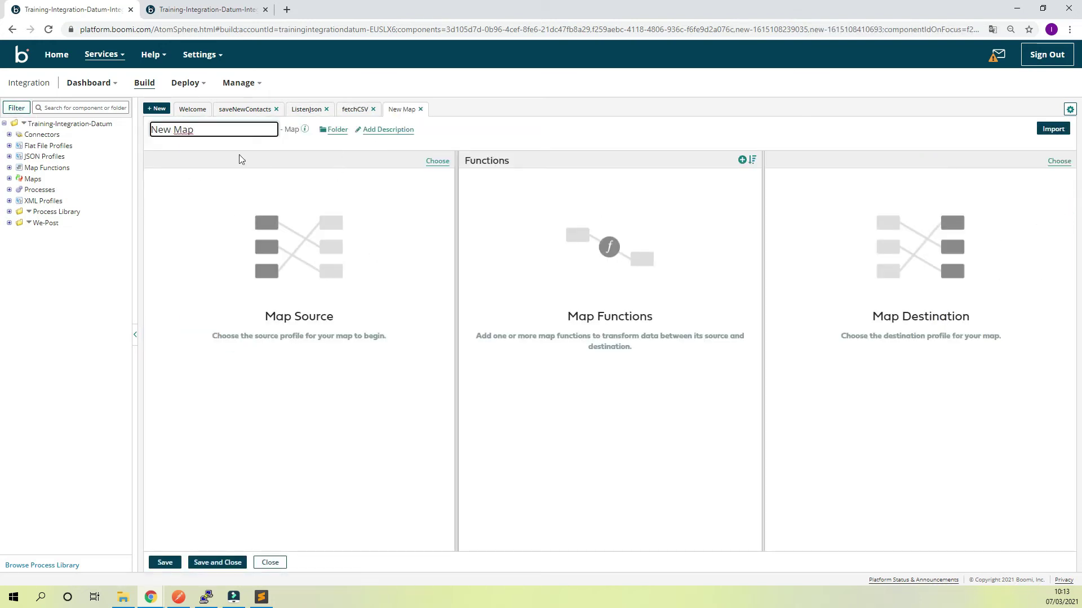
triple_click(208, 129)
key("BackSpace")
type("ContactCSVtoJSON")
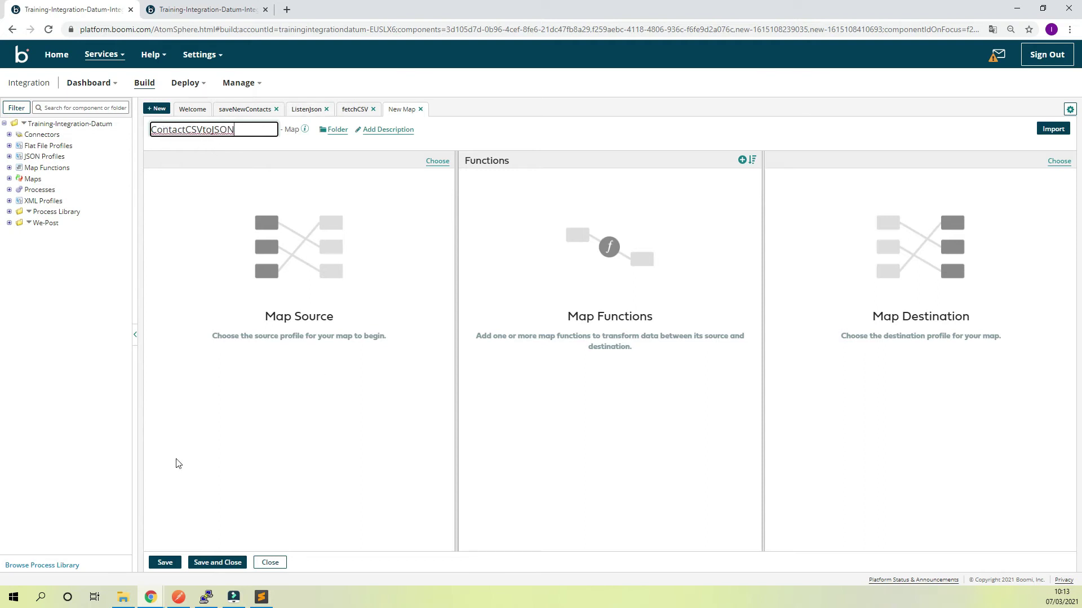
Switch to the server terminal to check NewContactDetails1.csv in the we_post_01 listing, and return to the map in the browser.
left_click(206, 598)
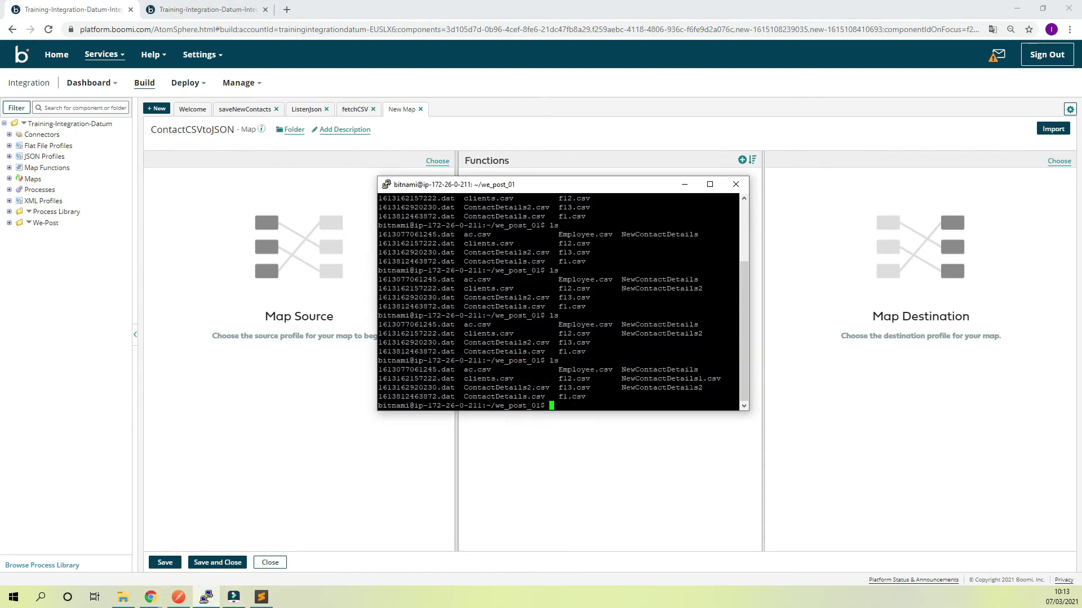
left_click_drag(653, 379, 721, 378)
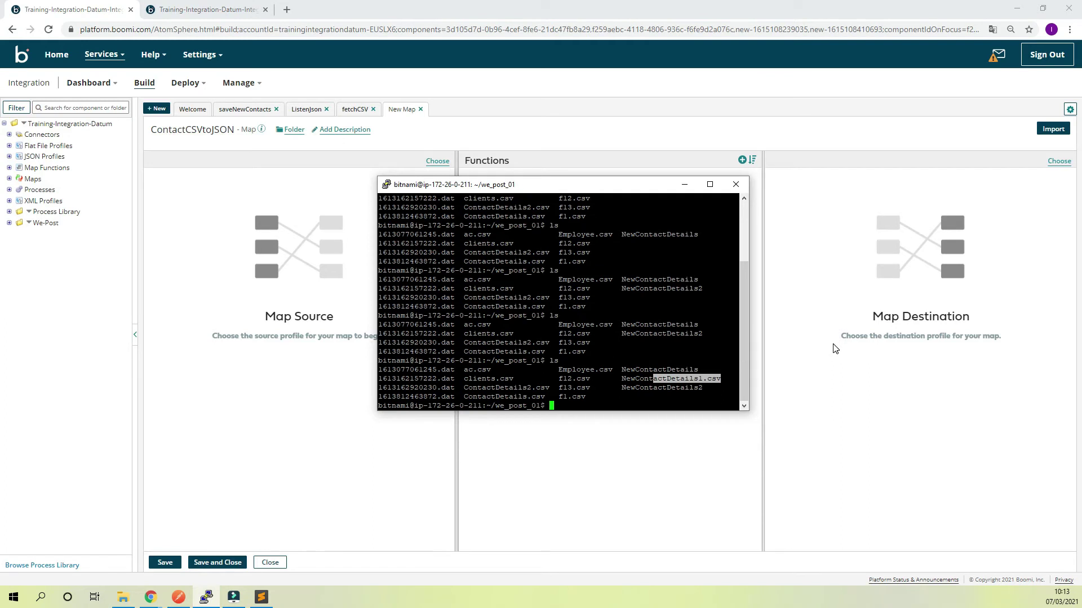
left_click(616, 145)
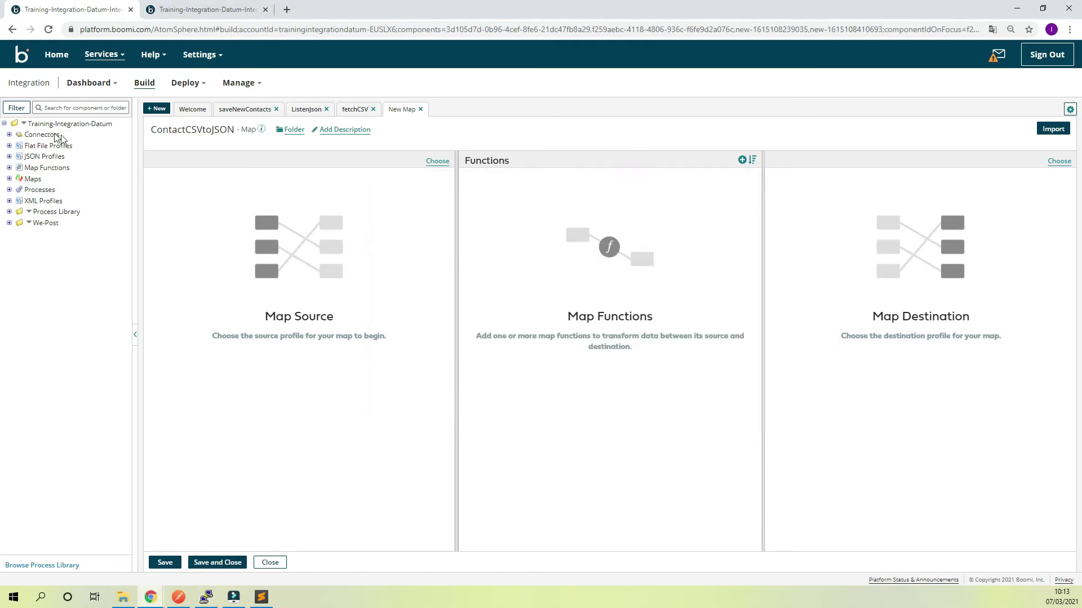
Set the Flat File profile contacts-details as the map source and expand its Elements.
left_click(436, 161)
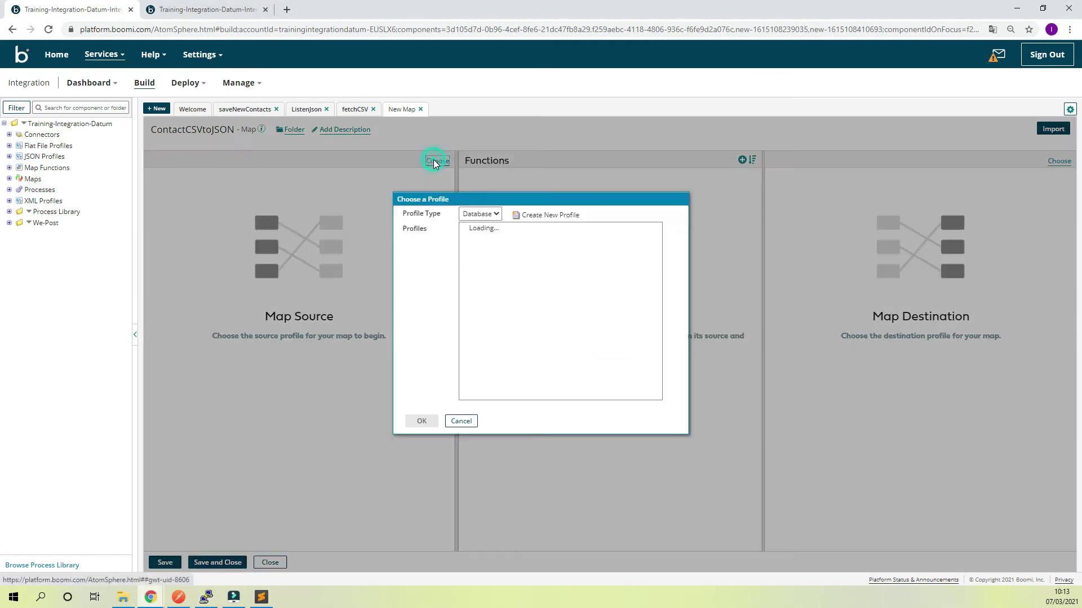
left_click(490, 214)
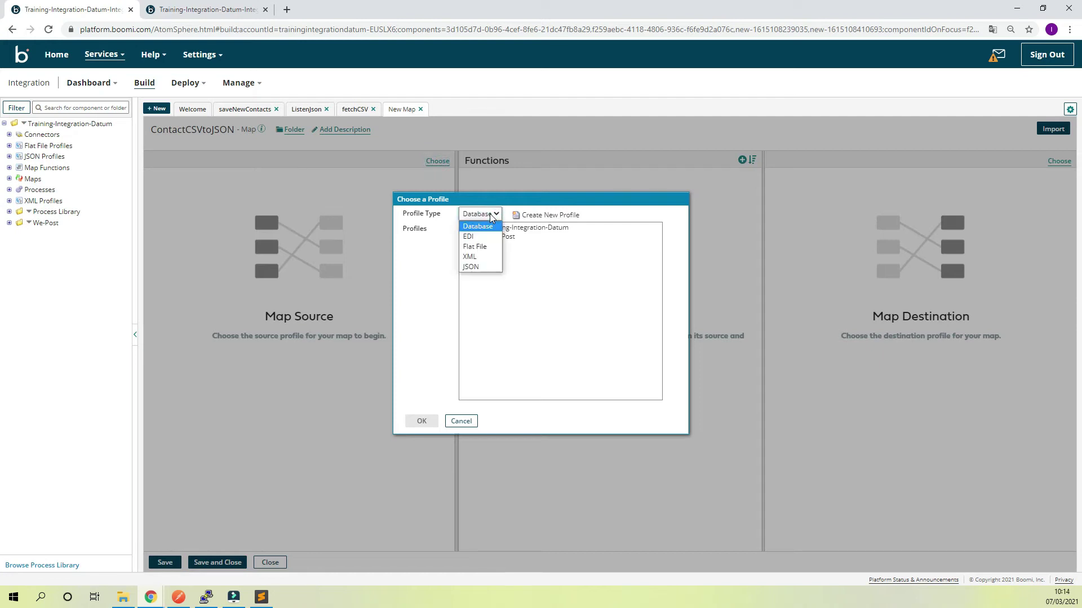
left_click(478, 248)
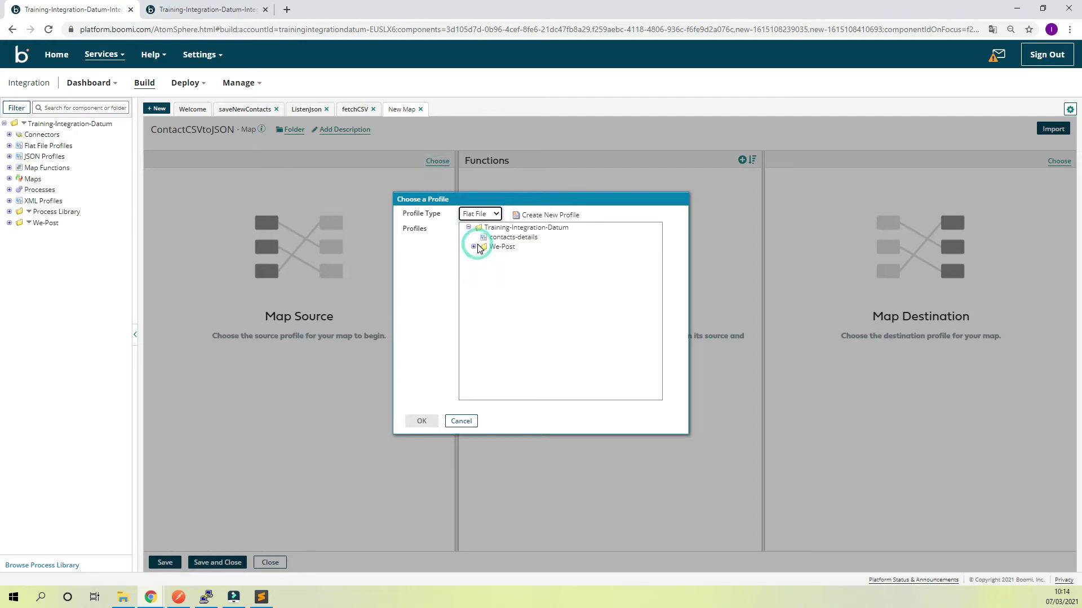
left_click(515, 237)
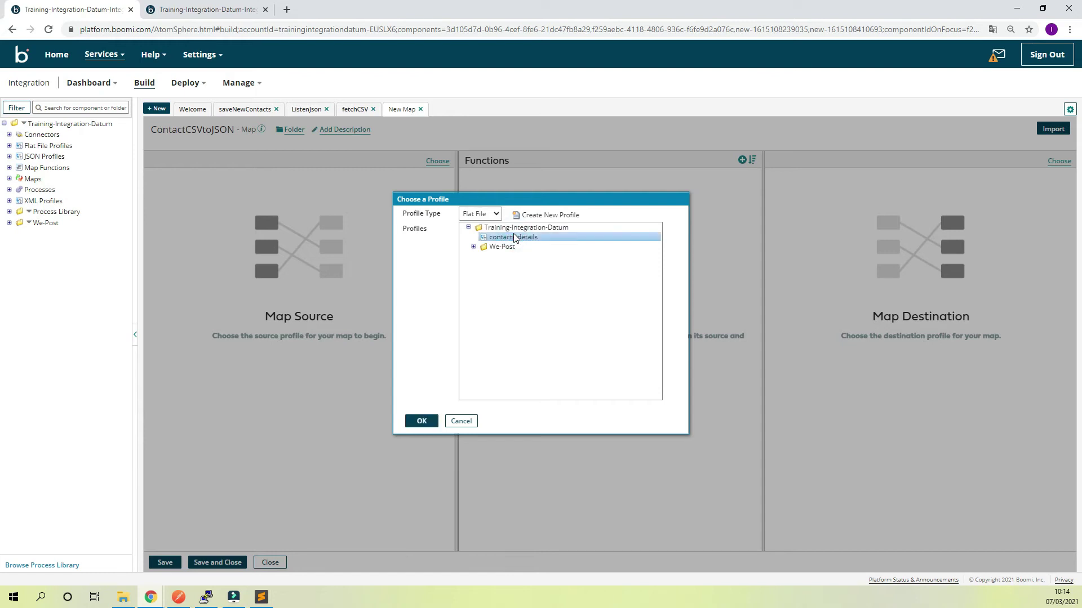
double_click(508, 237)
left_click(159, 200)
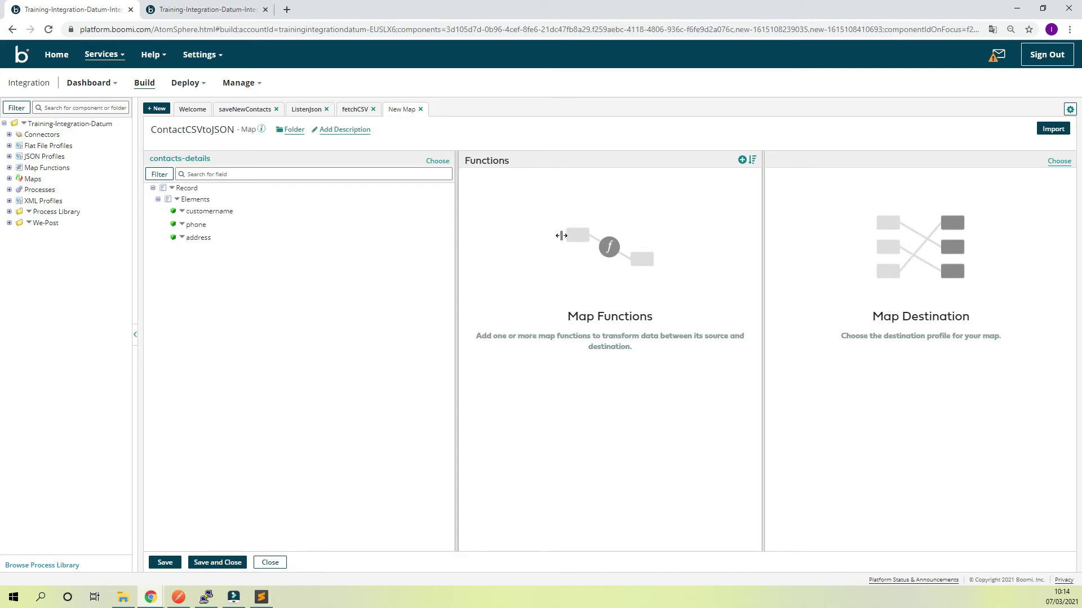
Set the JSON profile contacts-details as the map destination and expand its array down to the object's fields.
left_click(1058, 161)
left_click(482, 214)
left_click(470, 268)
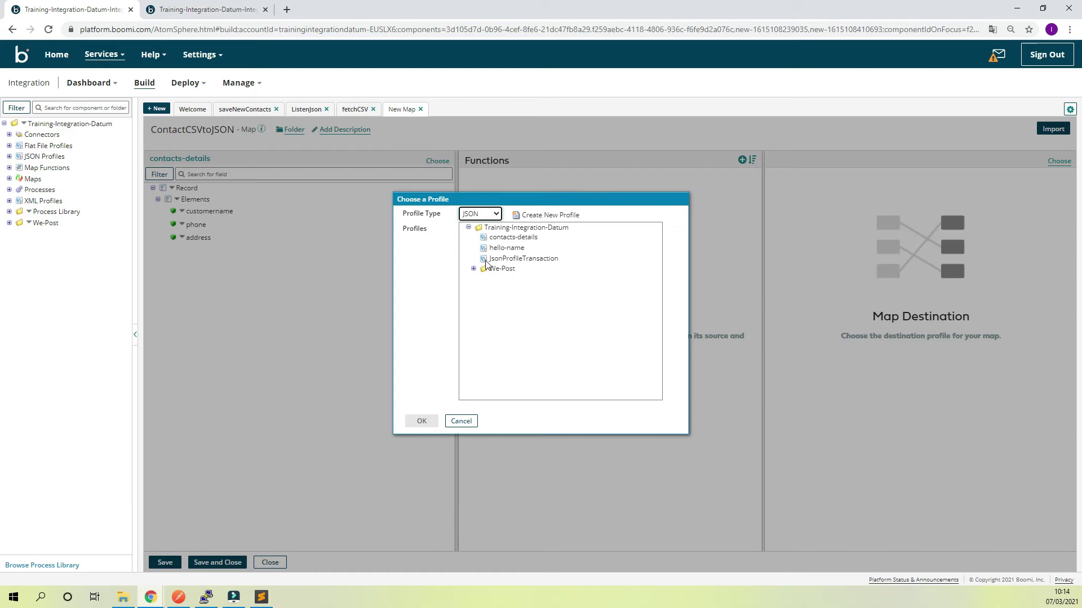
left_click(514, 238)
left_click(513, 238)
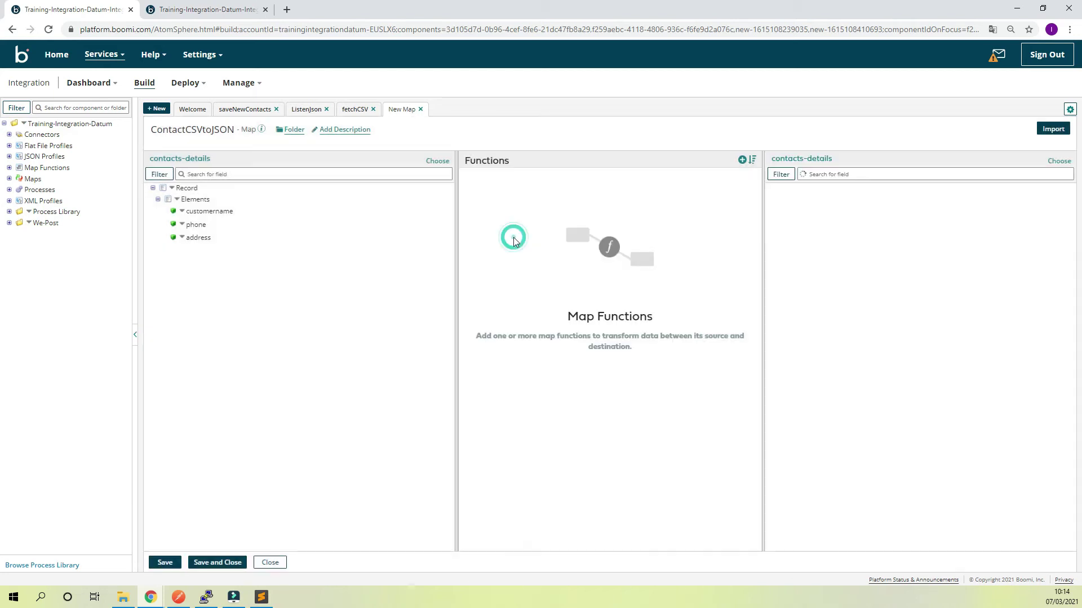
left_click(1063, 200)
left_click(1057, 210)
left_click(1053, 221)
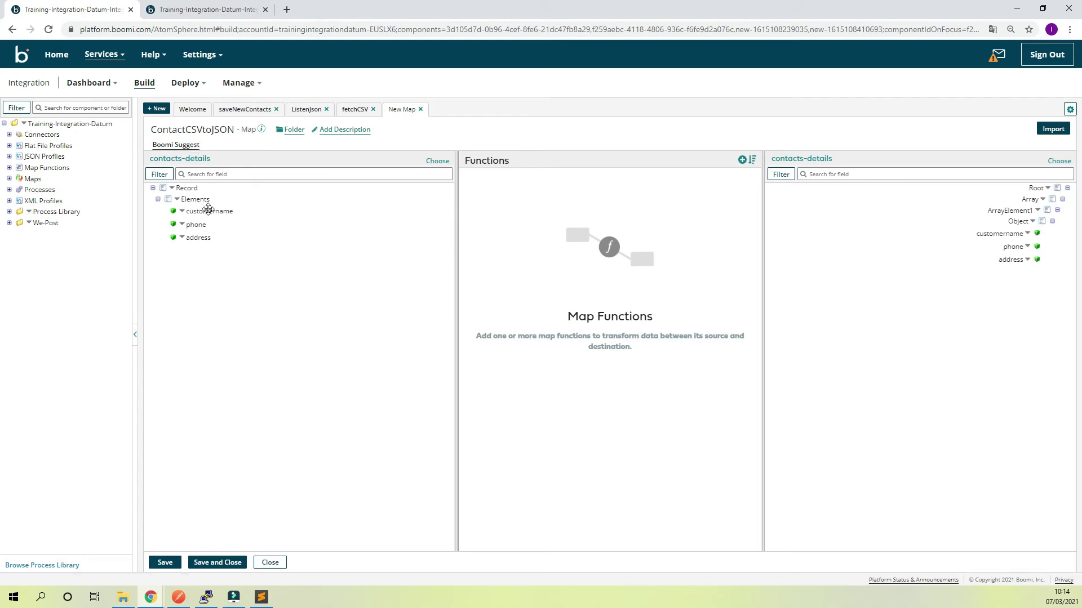
Map customername, phone and address from source to destination by accepting the Boomi Suggest high-confidence matches.
left_click(186, 148)
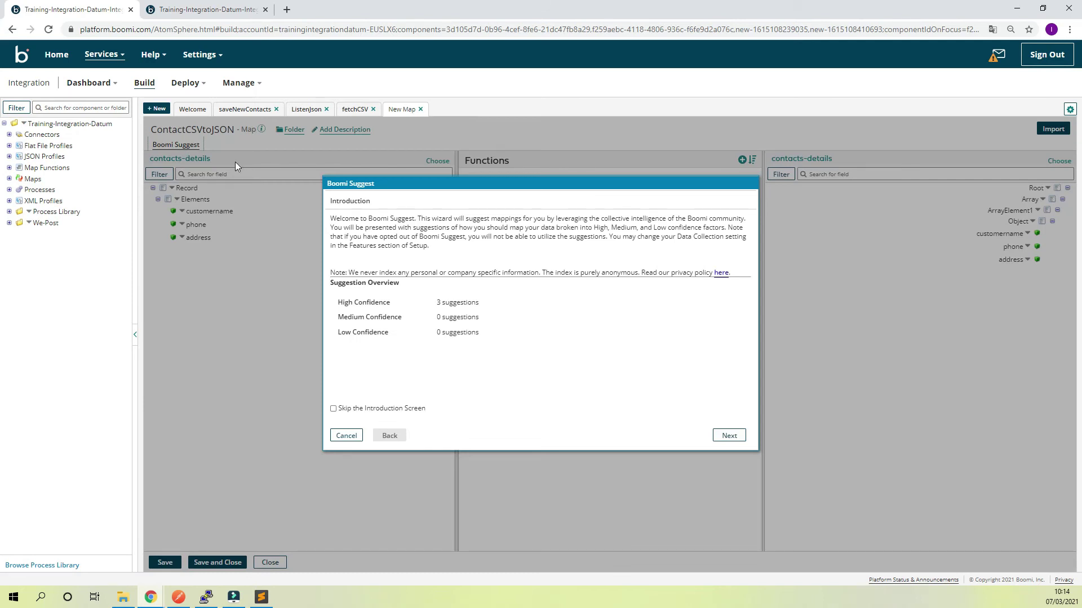
left_click(728, 436)
left_click(729, 436)
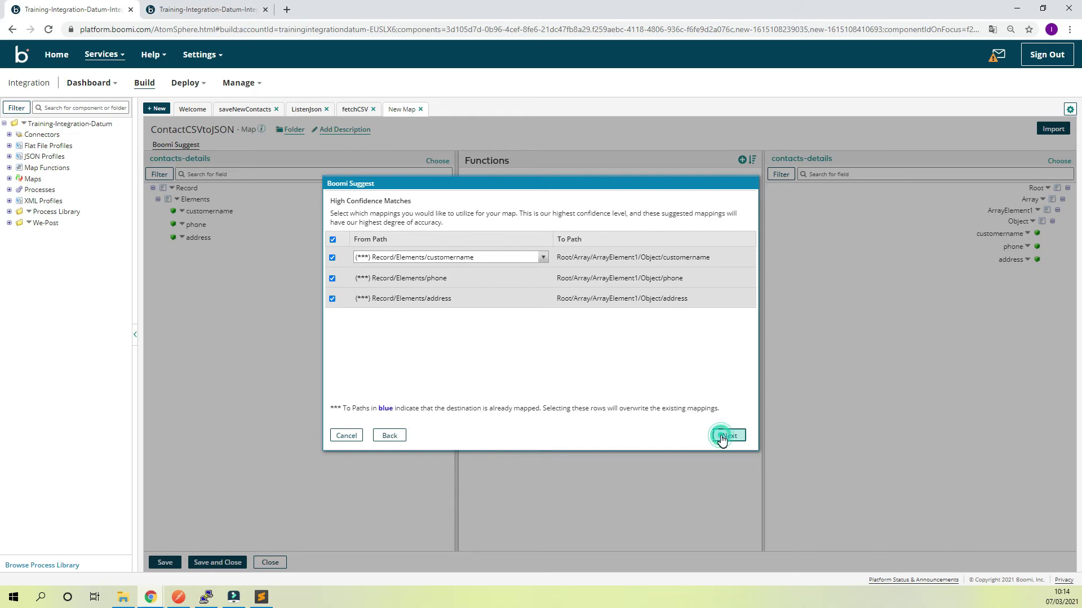
left_click(727, 435)
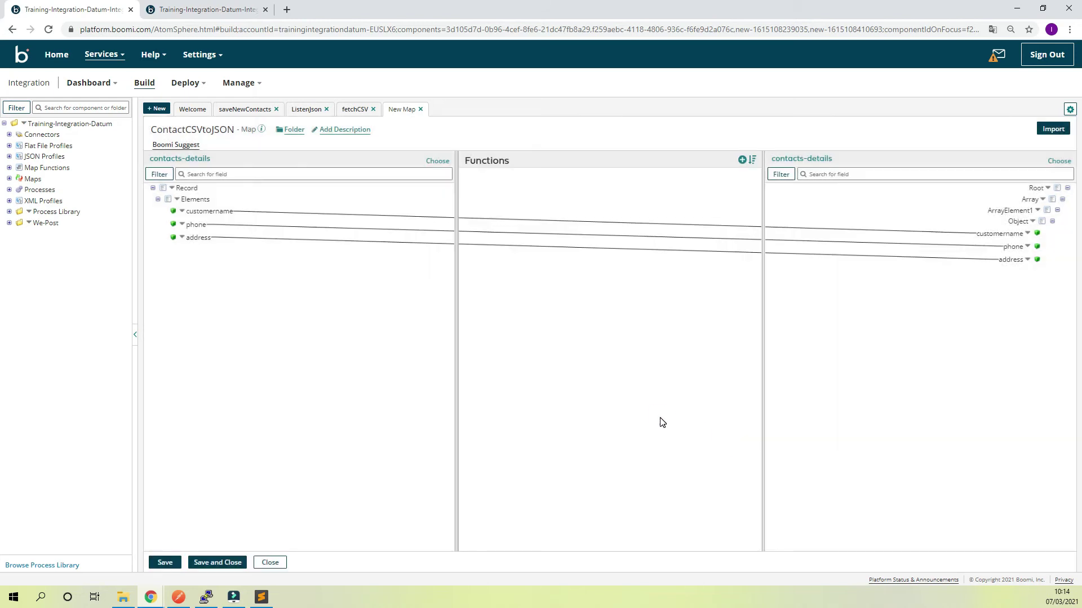
Save and close the ContactCSVtoJSON map and confirm the Map shape's configuration in fetchCSV.
left_click(236, 562)
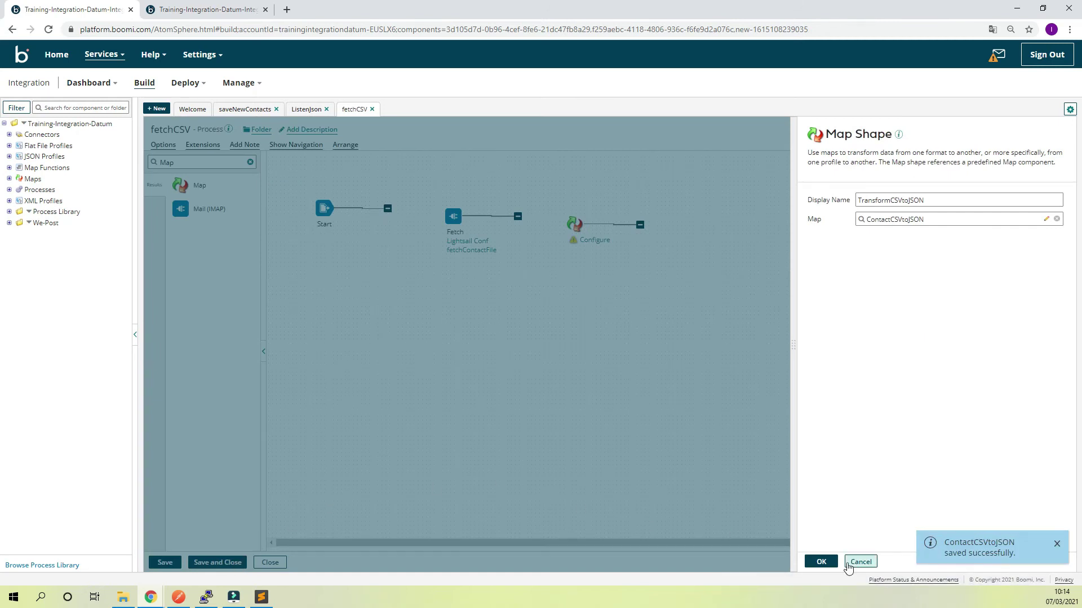
left_click(822, 562)
left_click(676, 379)
Add a Notify shape after the TransformCSVtoJSON shape and give it the display name Result.
left_click(213, 167)
double_click(212, 167)
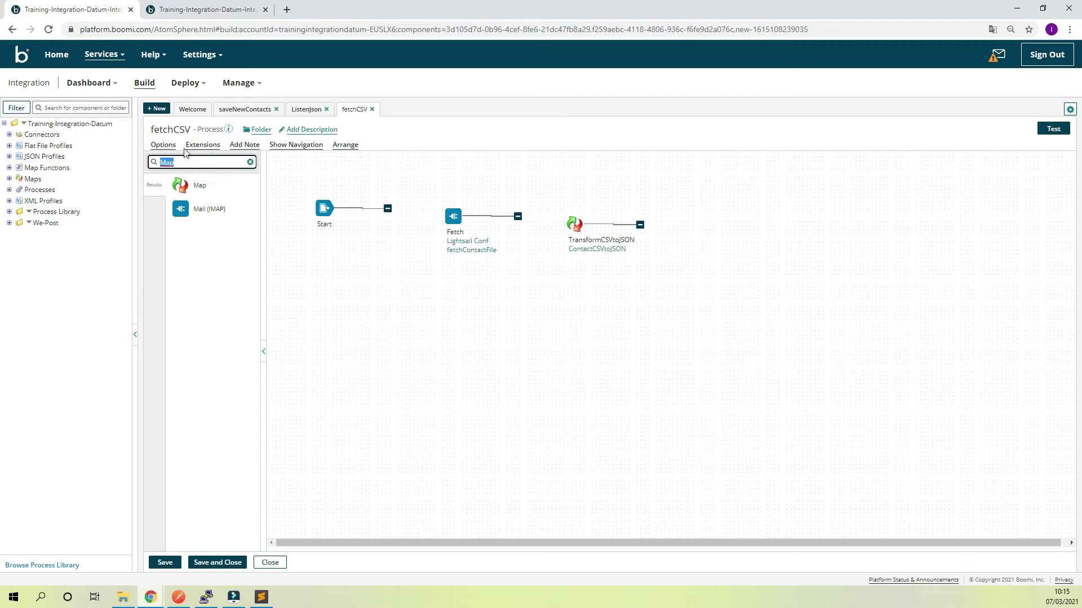
key("BackSpace")
type("No")
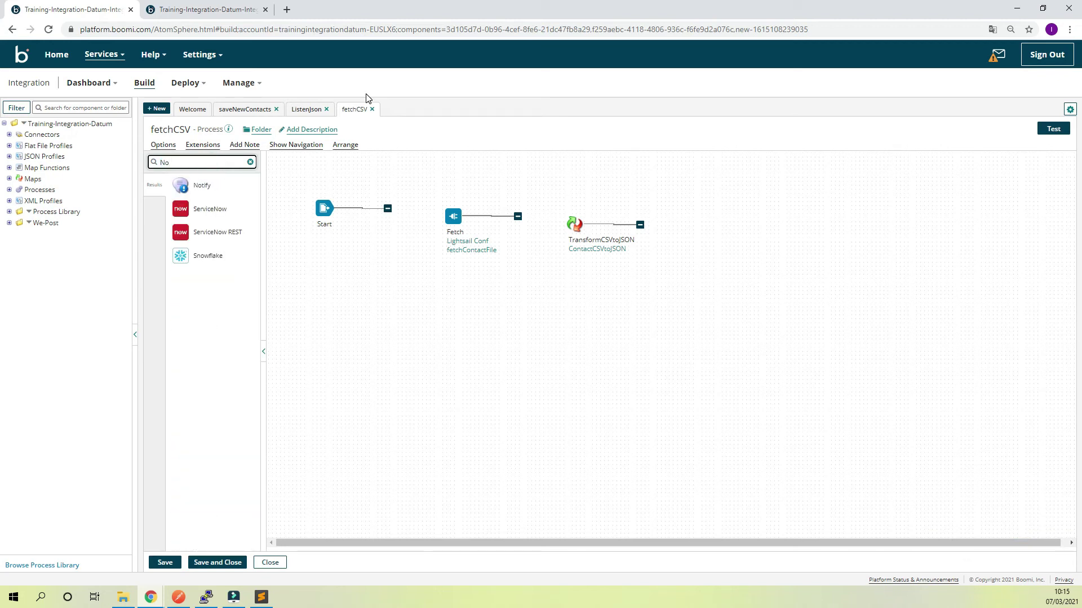
left_click_drag(218, 188, 785, 248)
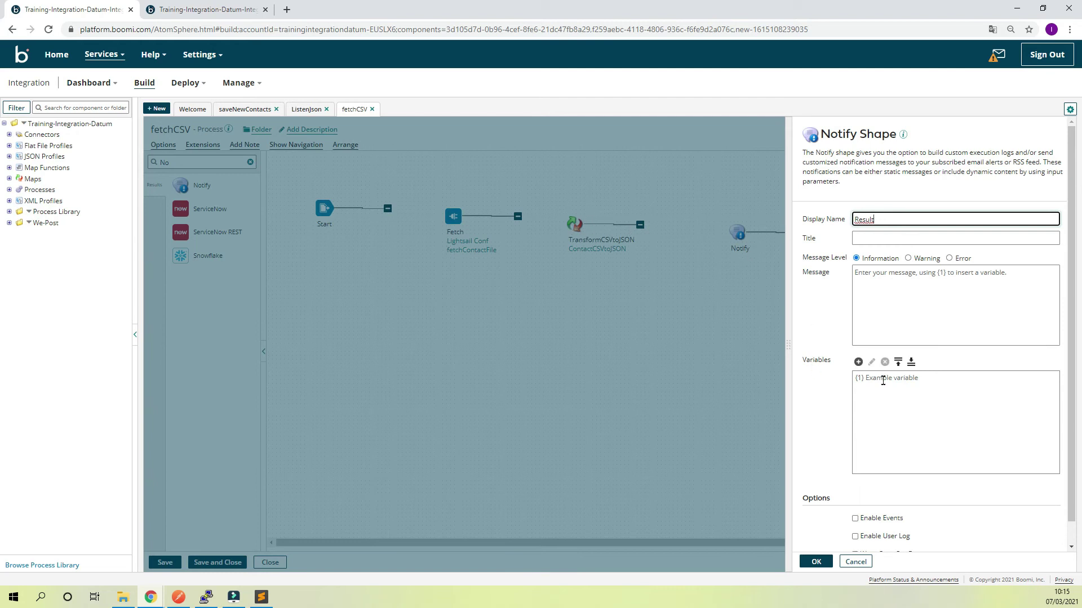
Add a variable of type Current Data to the Notify shape and confirm the shape's configuration.
left_click(858, 362)
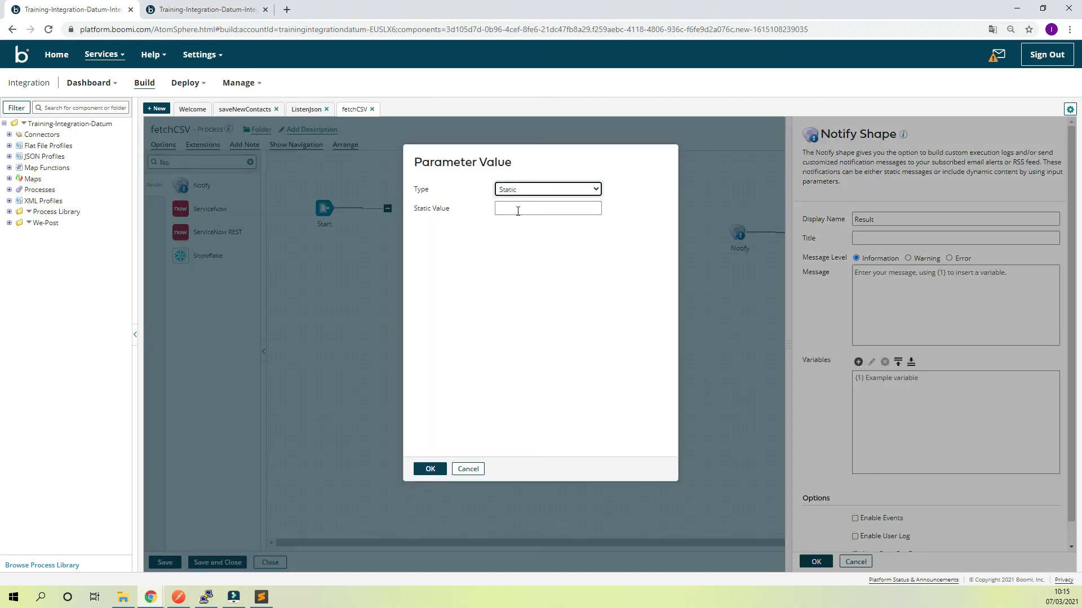
left_click(538, 190)
left_click(526, 222)
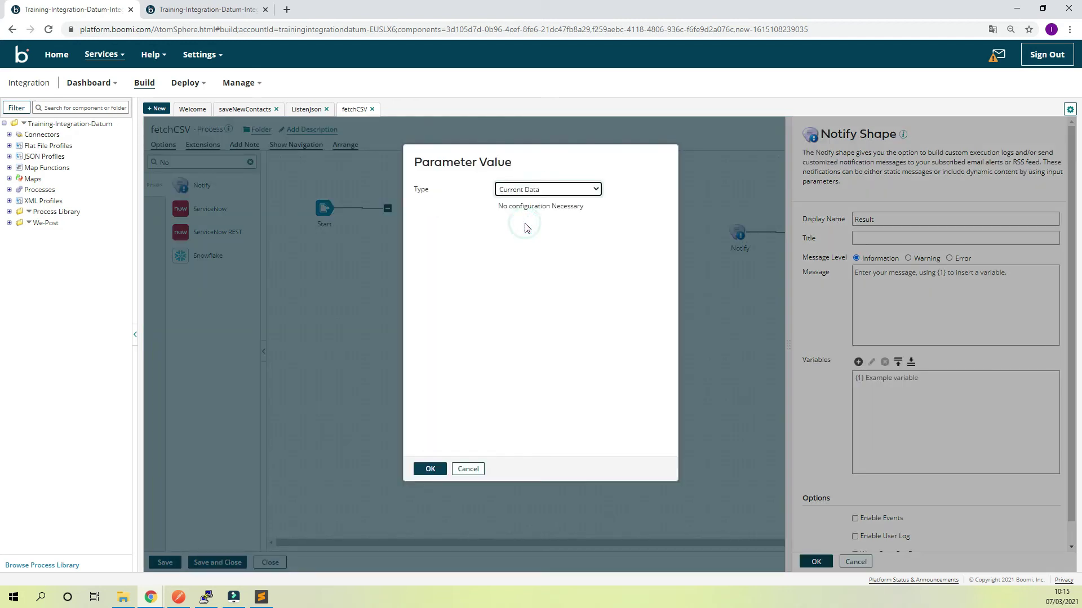
left_click(427, 469)
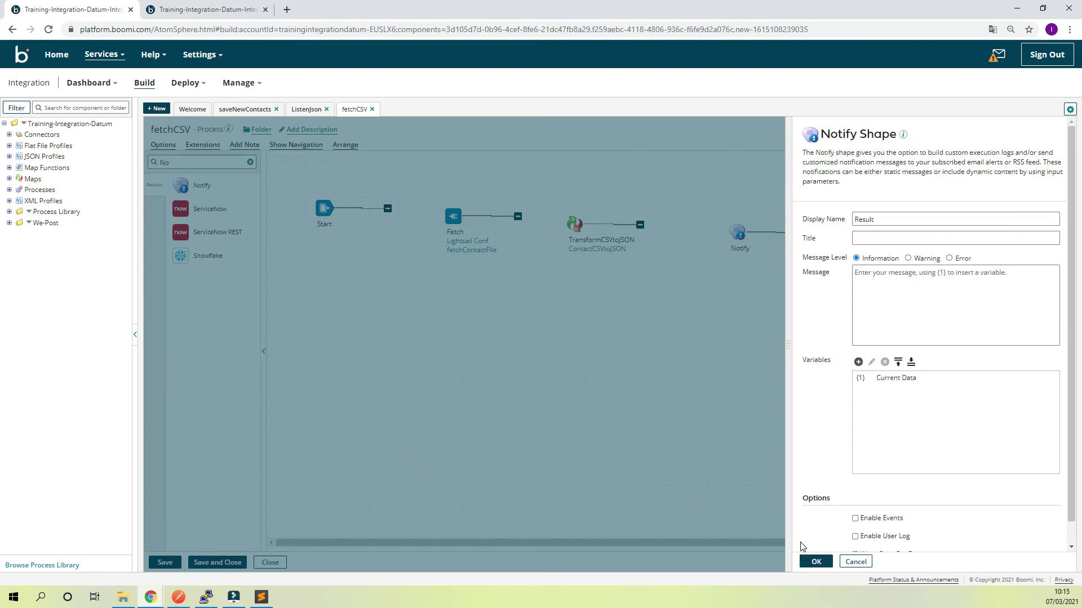
left_click(815, 562)
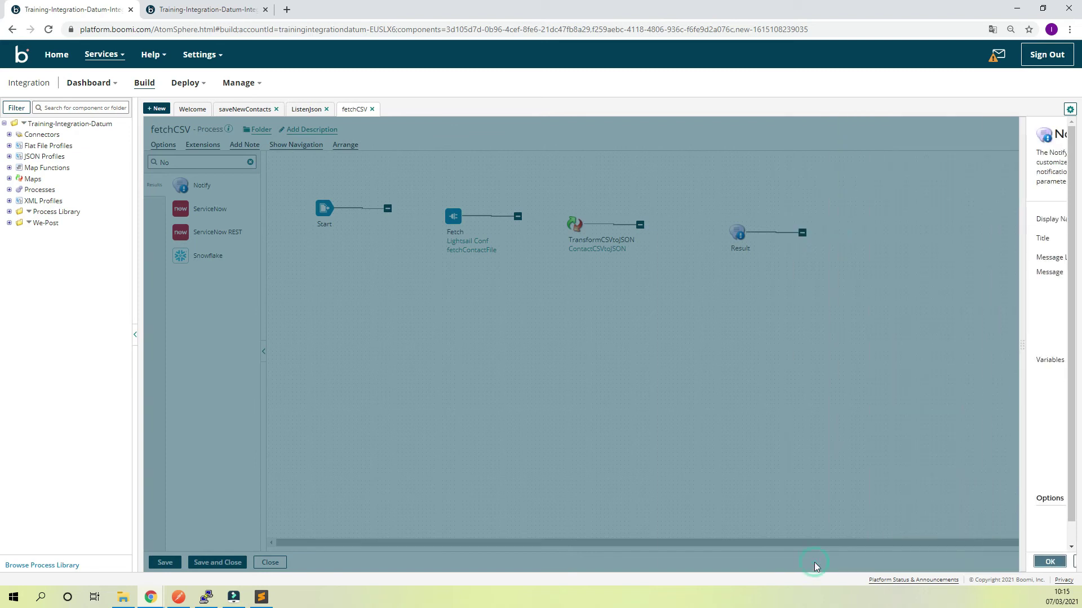
Connect the output of the TransformCSVtoJSON map shape to the Result shape.
mouse_move(594, 238)
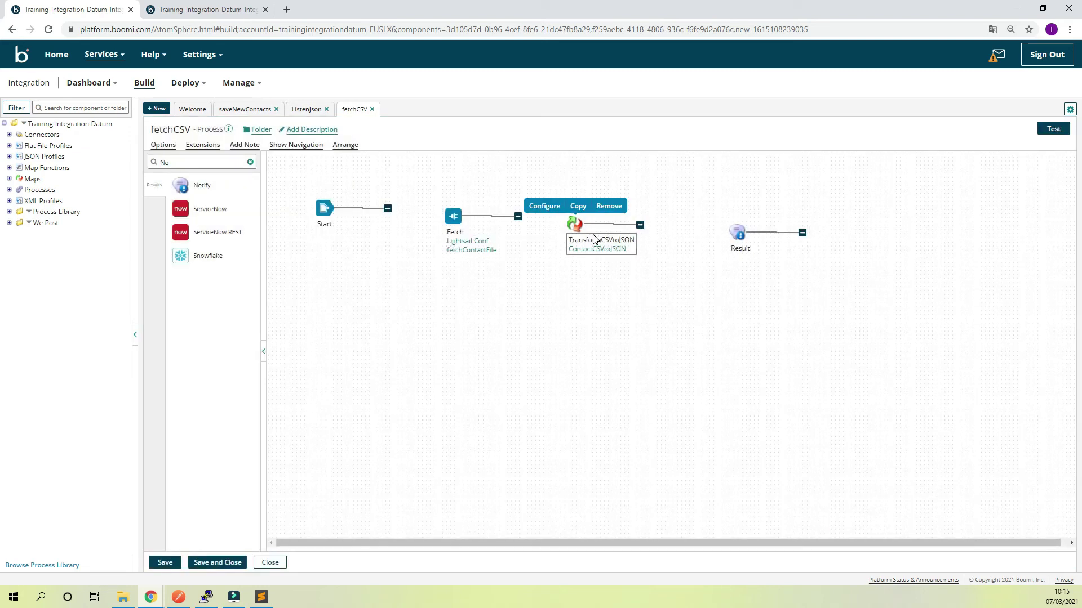
left_click_drag(640, 225, 734, 236)
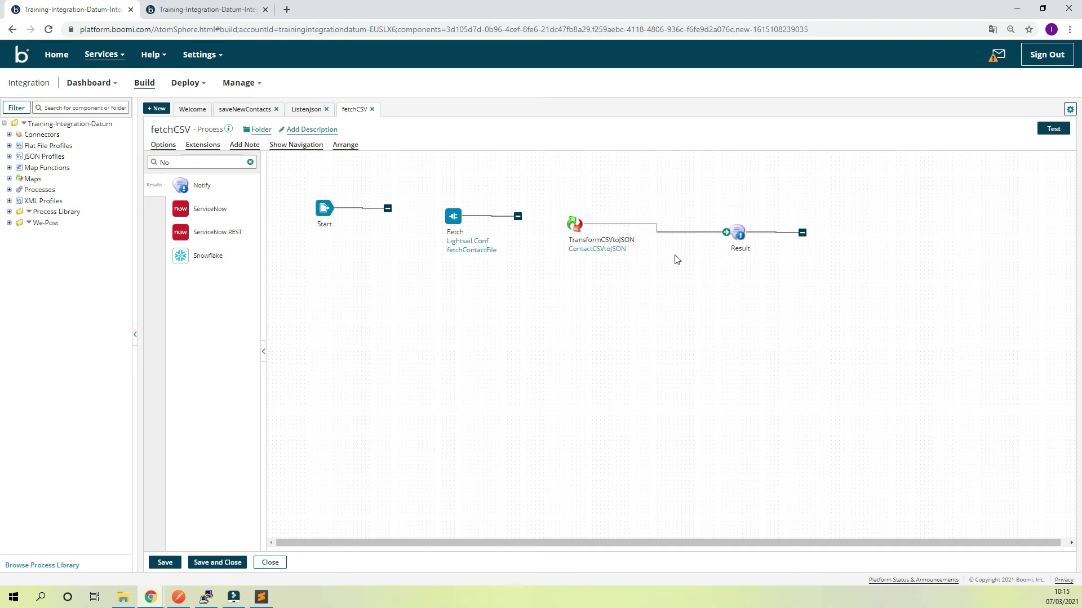
mouse_move(607, 245)
Set the message of the Result notify shape to {1} and confirm the configuration.
mouse_move(744, 229)
double_click(738, 232)
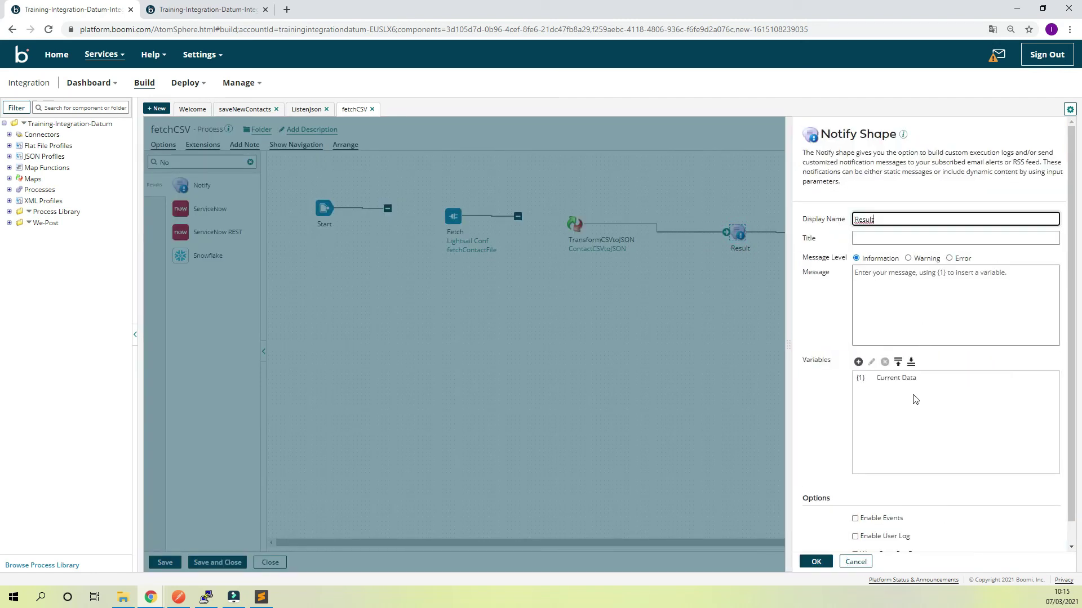
left_click(884, 294)
left_click(885, 294)
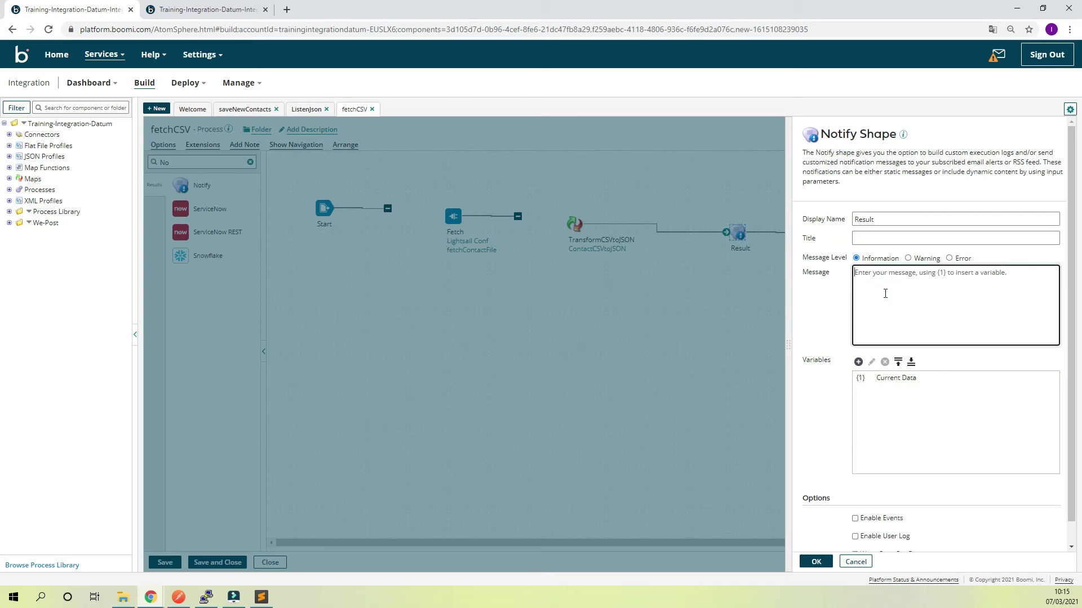
type("{1")
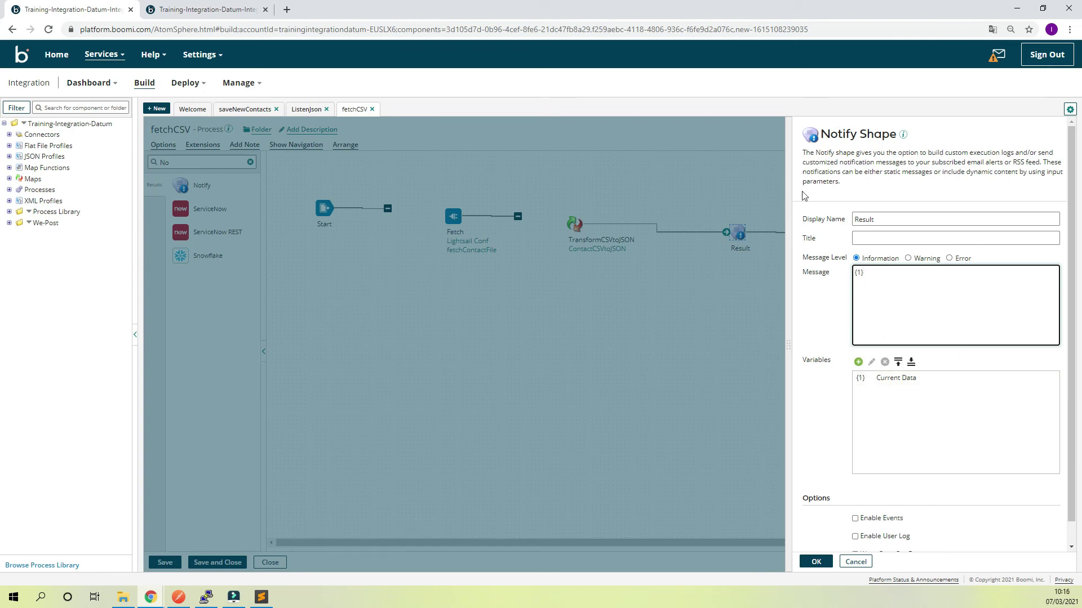
left_click(818, 562)
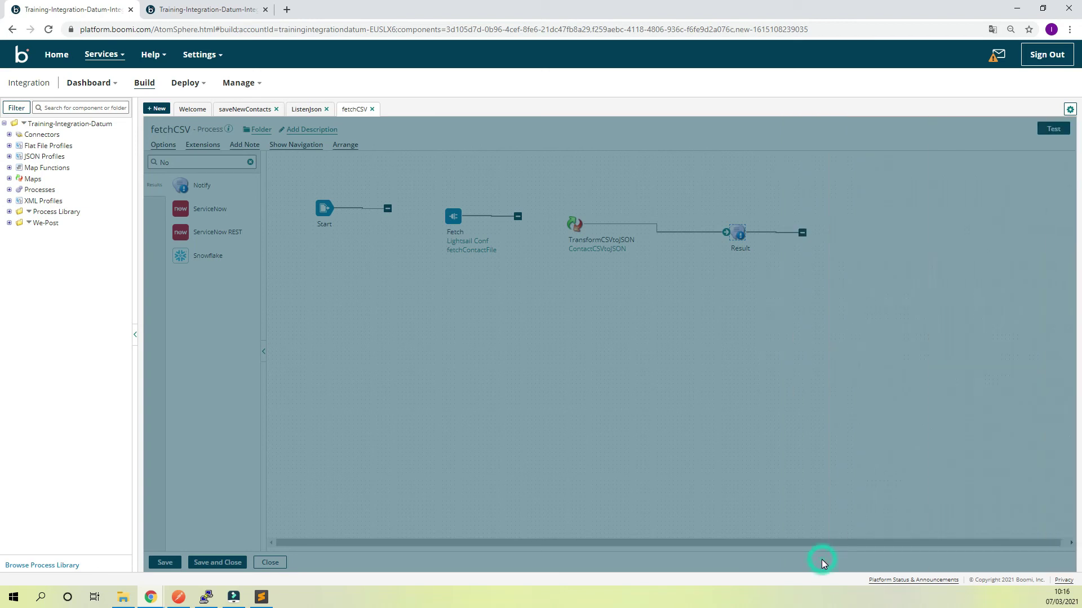
Add a Stop shape with its default options after the Result shape and connect Result's output to it.
left_click_drag(186, 164, 159, 166)
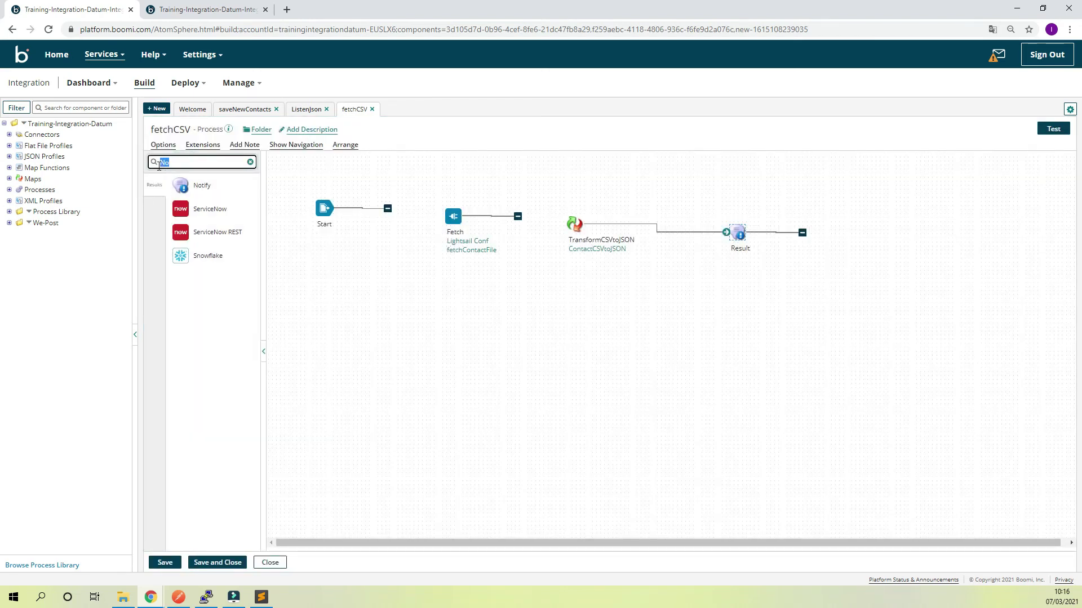
type("Stop")
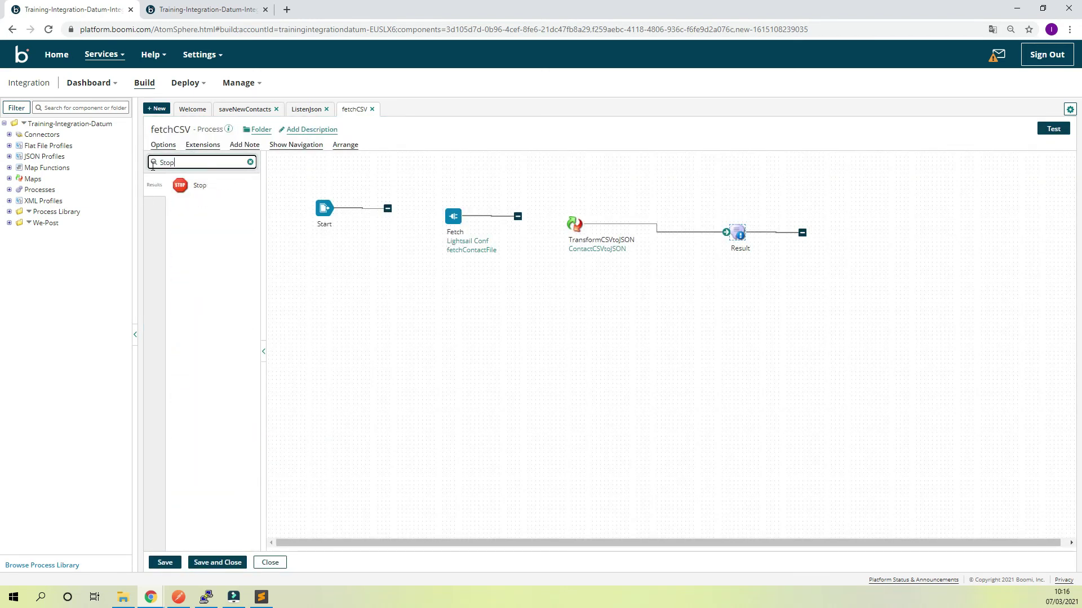
left_click_drag(180, 185, 850, 238)
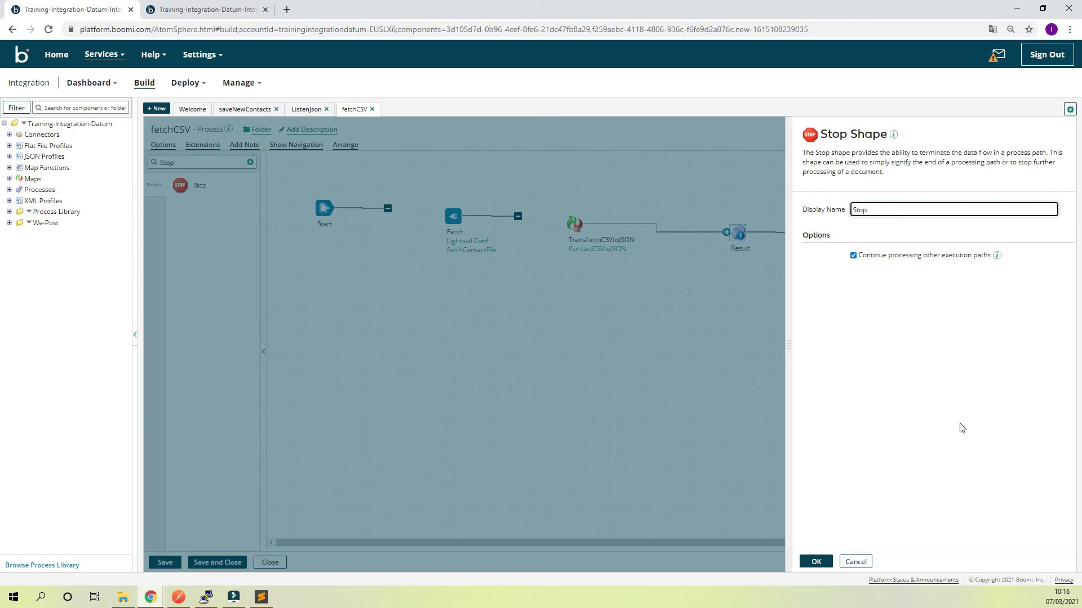
left_click(814, 561)
left_click_drag(803, 232, 850, 240)
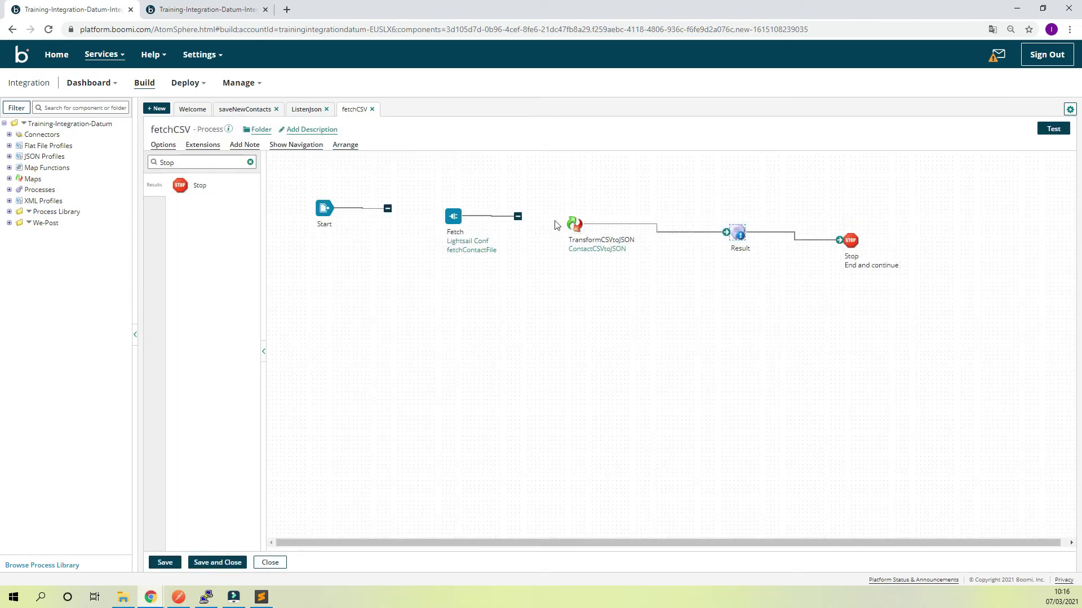
Connect Start to Fetch and Fetch to TransformCSVtoJSON, and save the process.
left_click_drag(517, 216, 556, 221)
left_click_drag(387, 208, 456, 216)
left_click(552, 274)
left_click(165, 562)
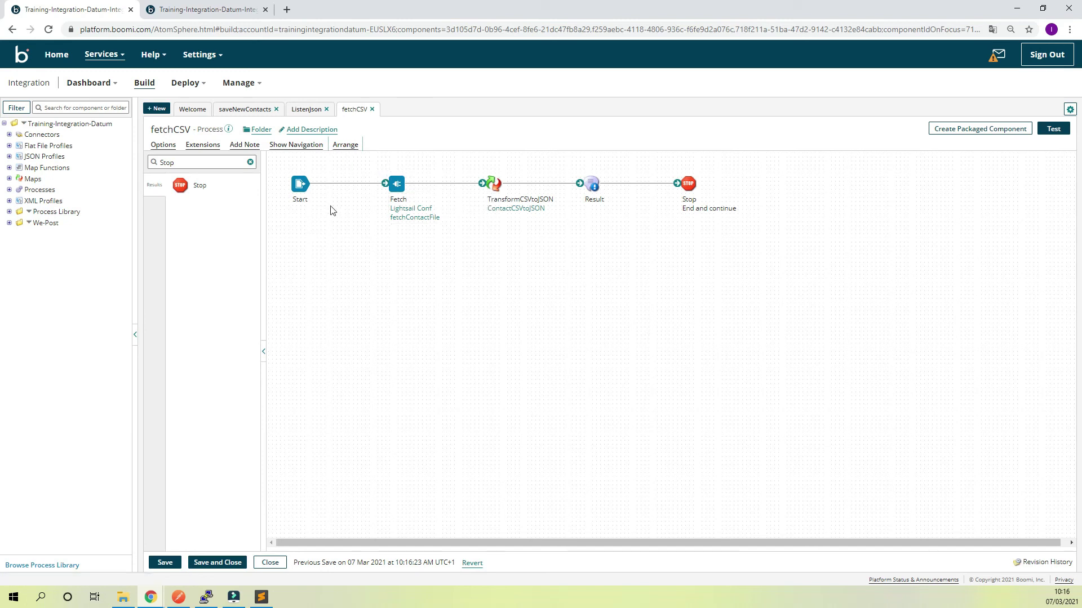
Run a test of the fetchCSV process on the Local Prod atom, saving the pending changes first.
left_click(875, 250)
left_click(1054, 128)
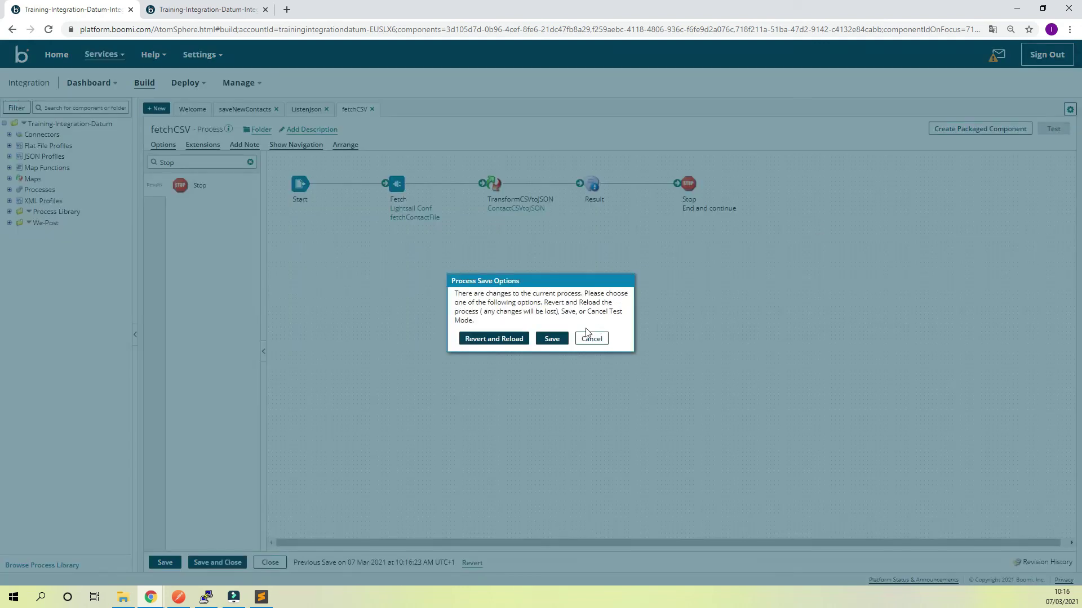
left_click(550, 337)
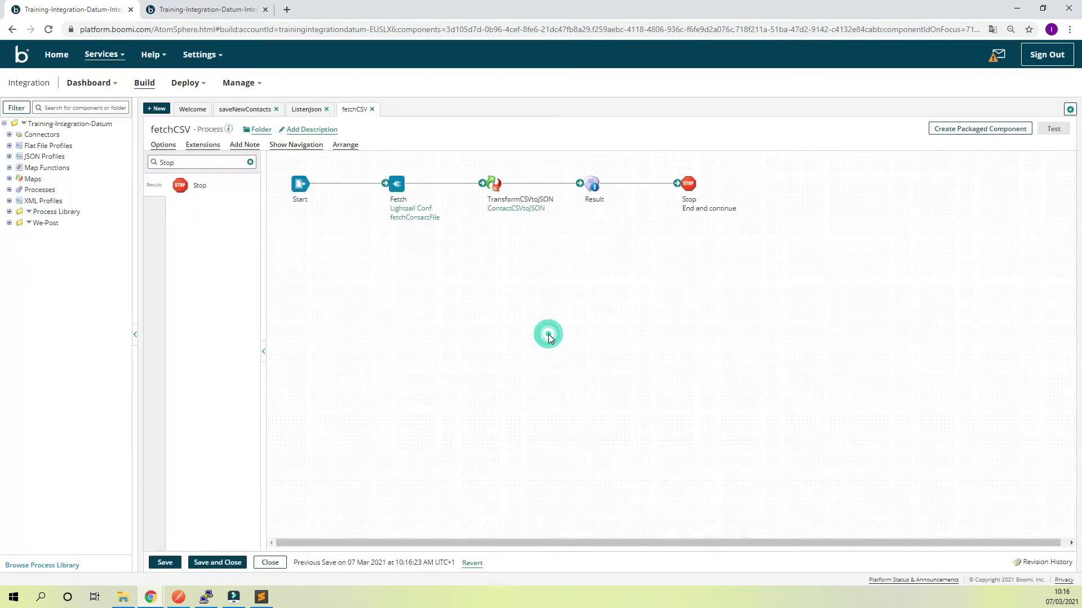
left_click(465, 195)
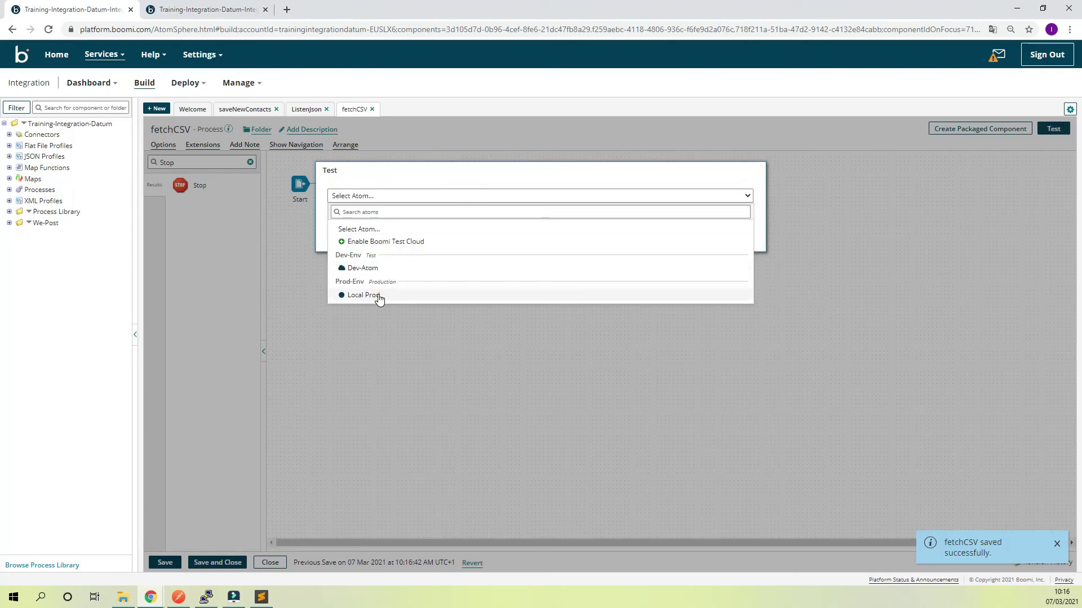
left_click(361, 295)
left_click(339, 238)
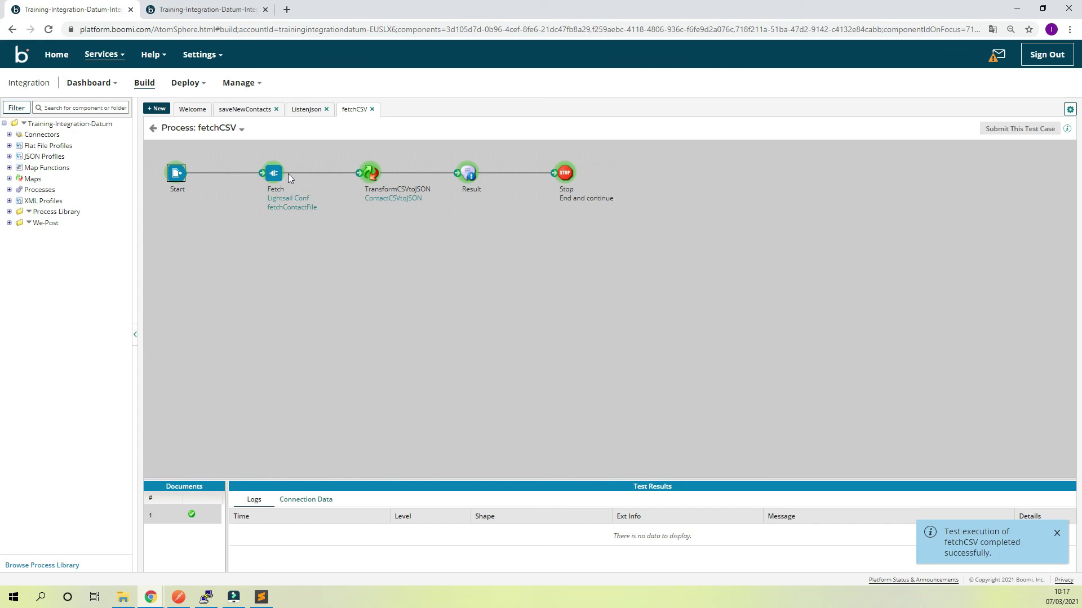
Enlarge the Result shape's test logs and examine the full message of the Parameter 1 value entry.
left_click(468, 172)
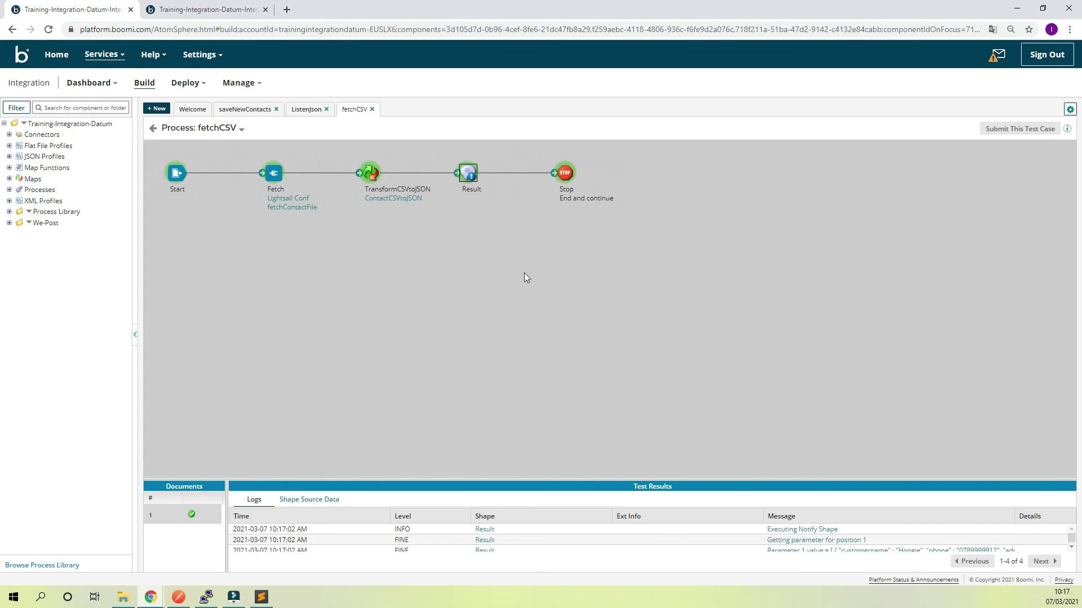
left_click_drag(560, 482, 584, 350)
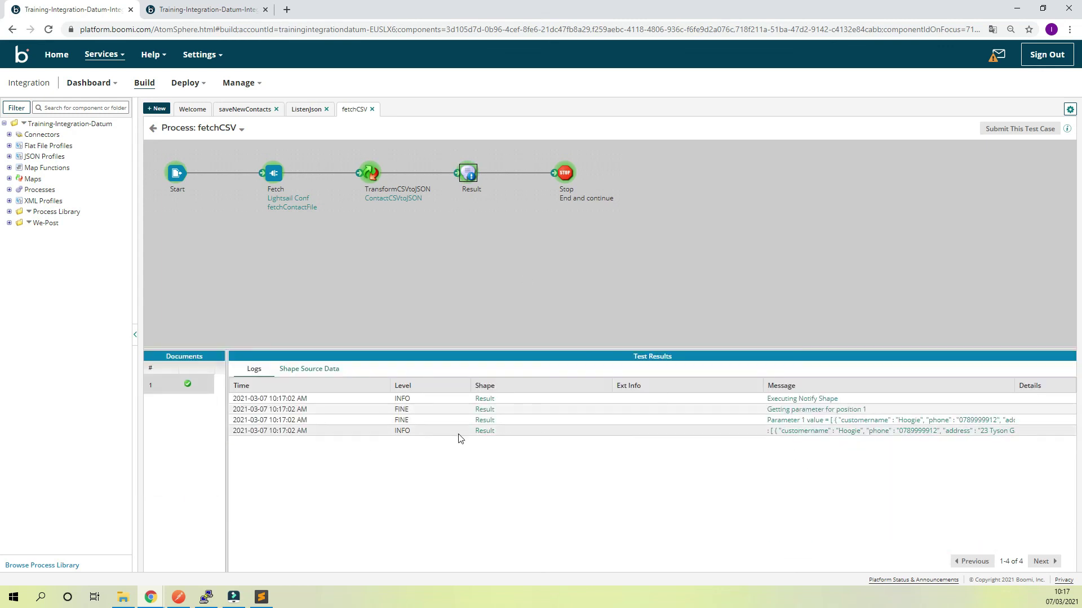
left_click(856, 421)
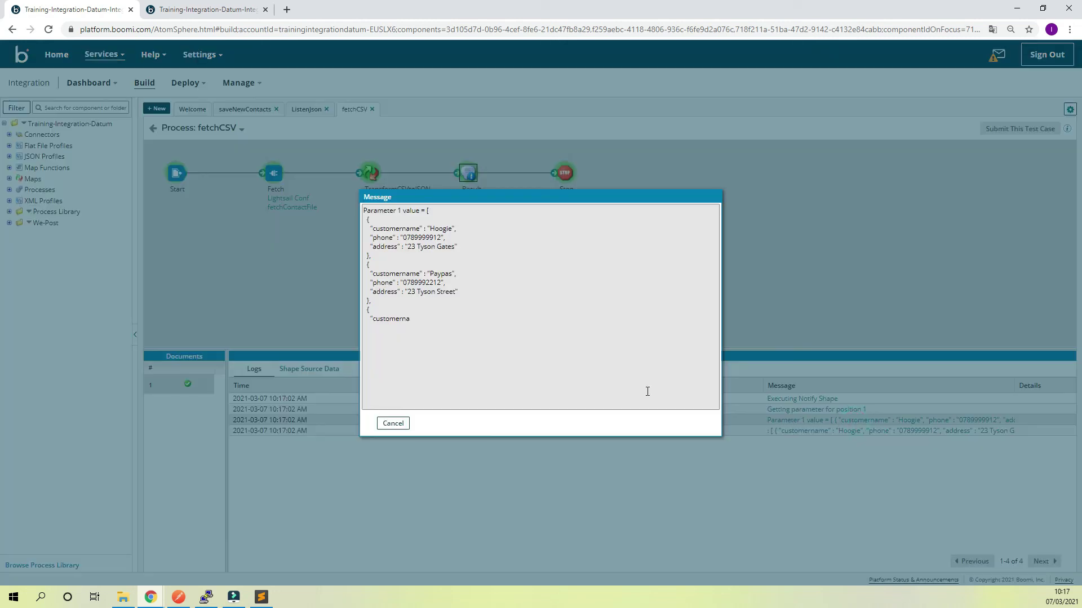
left_click_drag(370, 211, 457, 318)
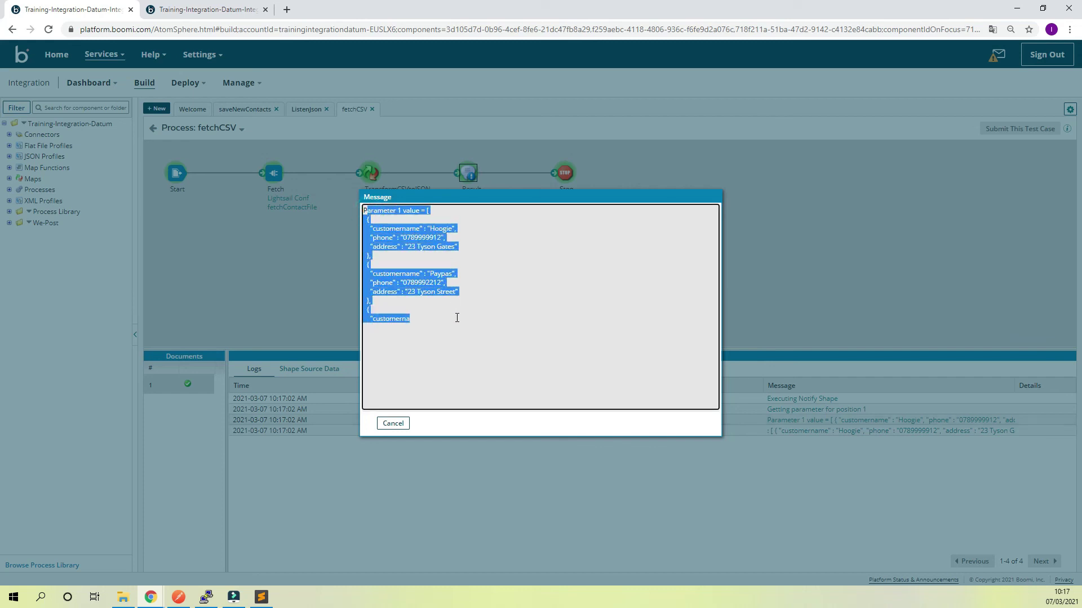
left_click(392, 423)
Examine the full JSON message in the last INFO log entry of the Result shape and close it.
left_click(793, 432)
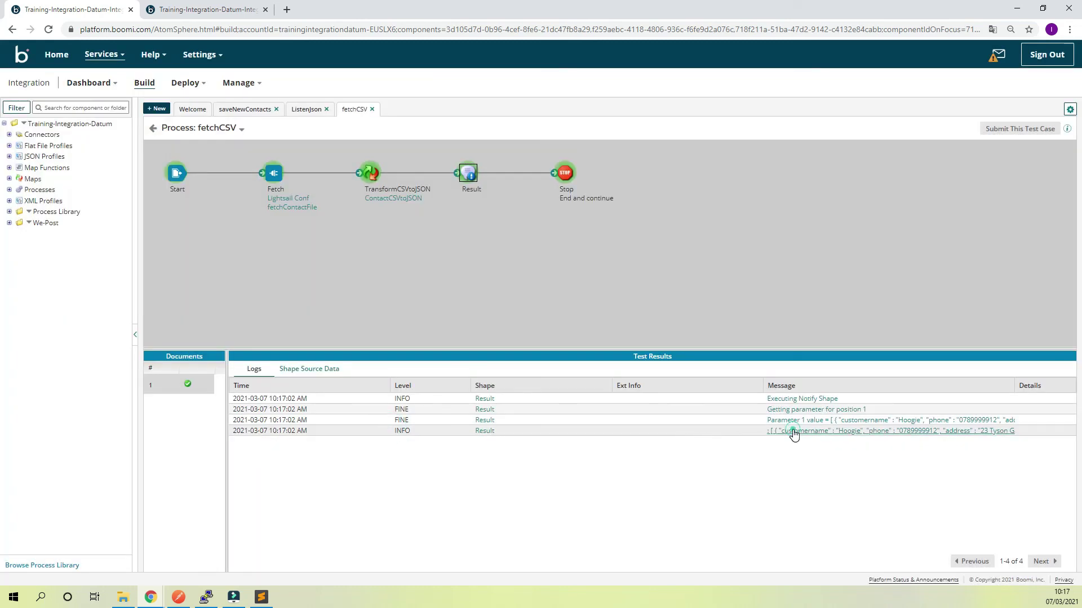
left_click_drag(365, 210, 402, 364)
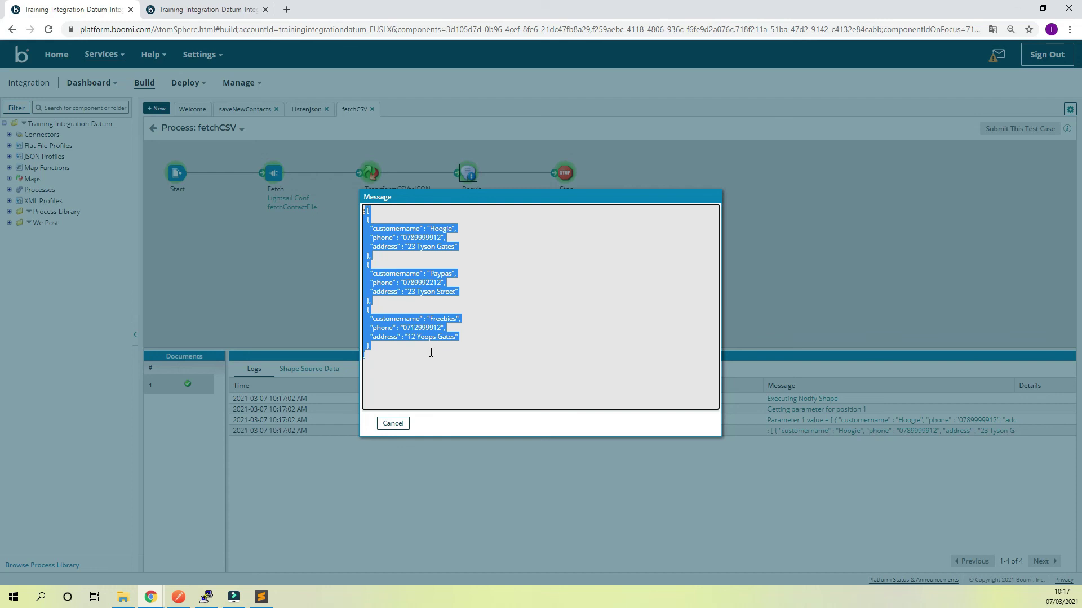
left_click(400, 428)
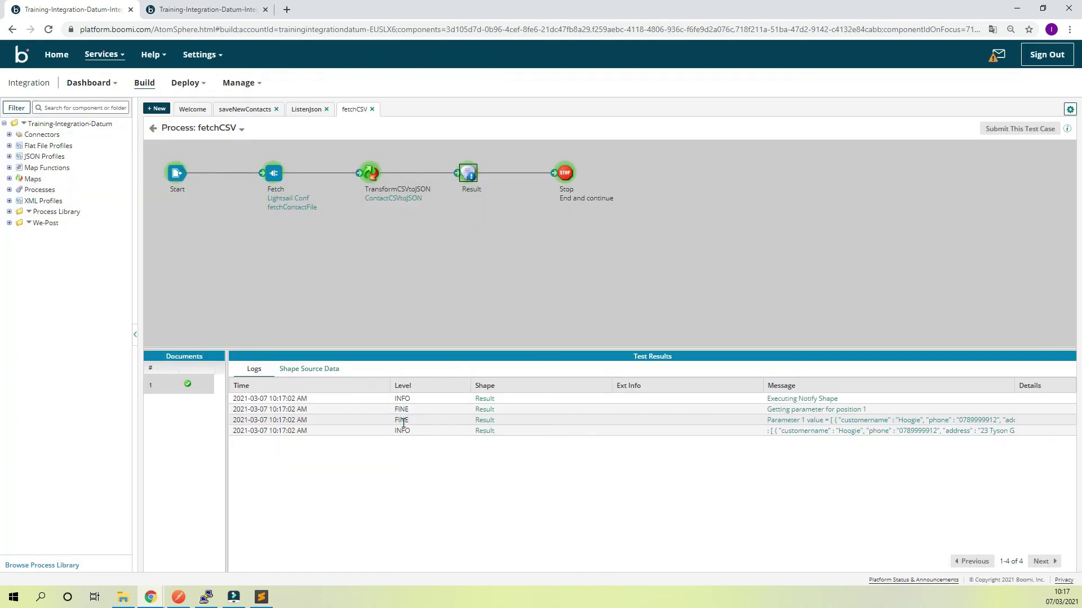